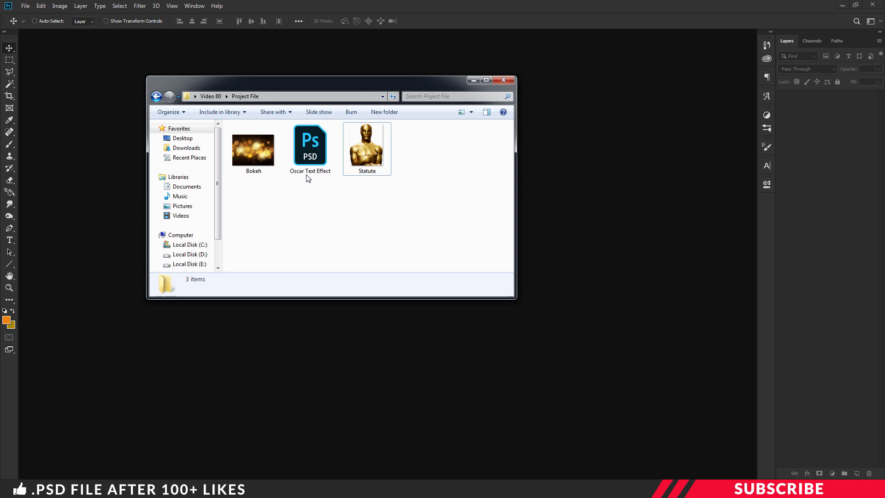
Open Oscar Text Effect.psd from Windows Explorer in Photoshop.
double_click(311, 166)
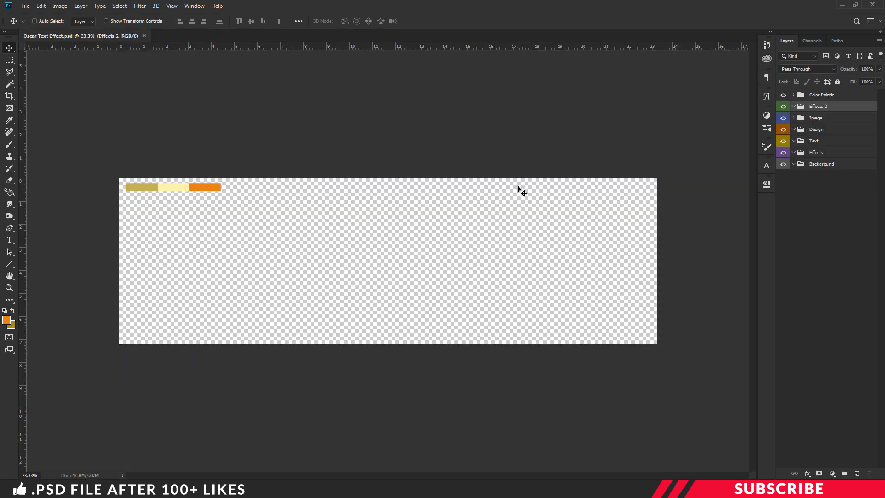
Add a layer in the Background group and fill it with black 000000.
click(784, 95)
click(784, 95)
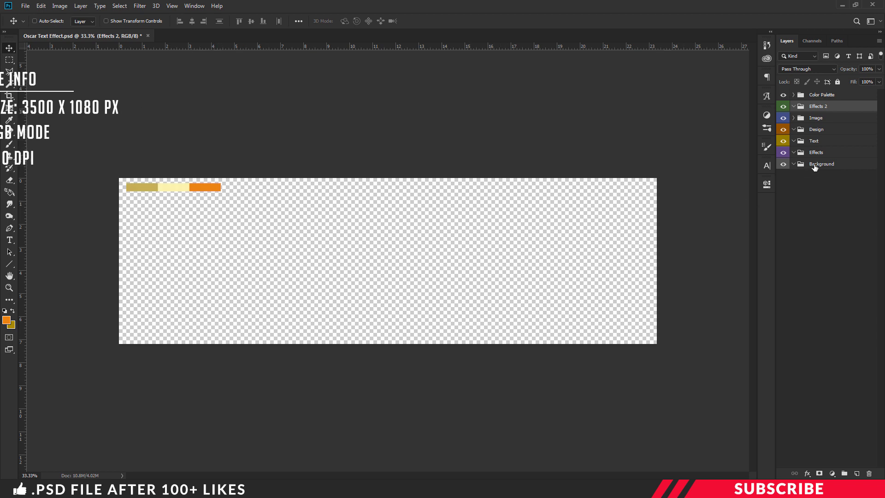
click(790, 164)
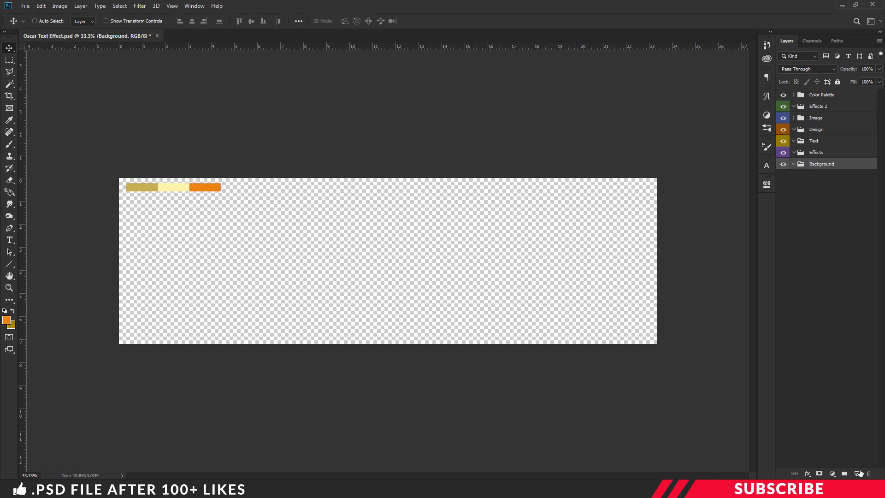
click(859, 473)
click(6, 319)
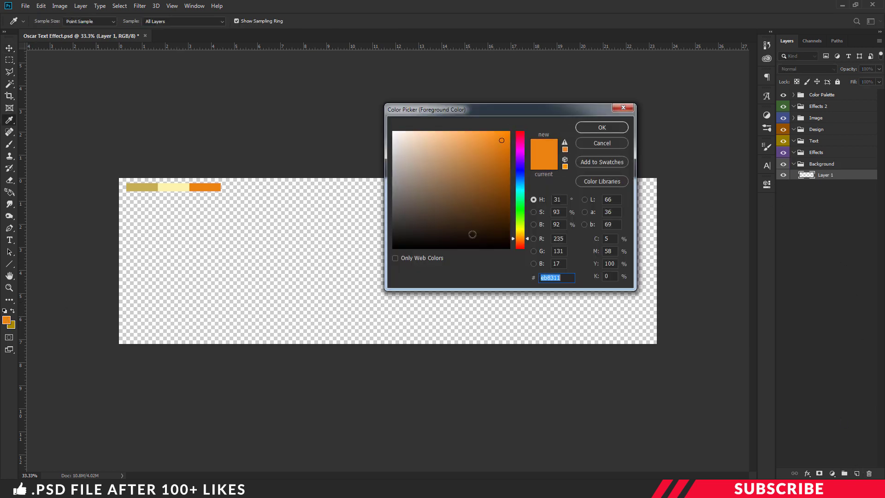
text(000000)
click(602, 127)
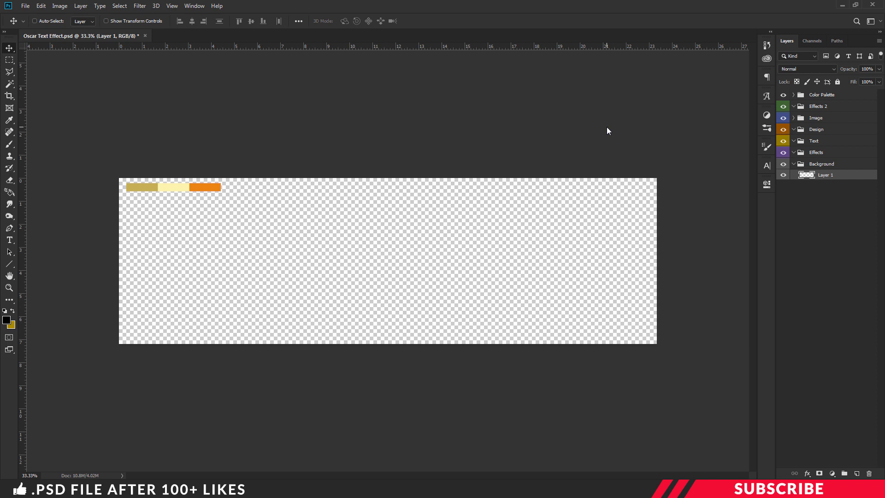
key(alt+BackSpace)
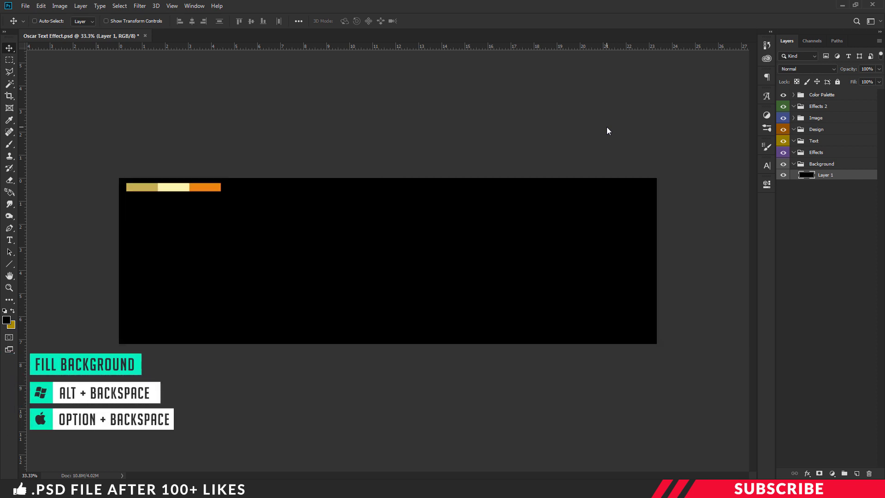
click(793, 165)
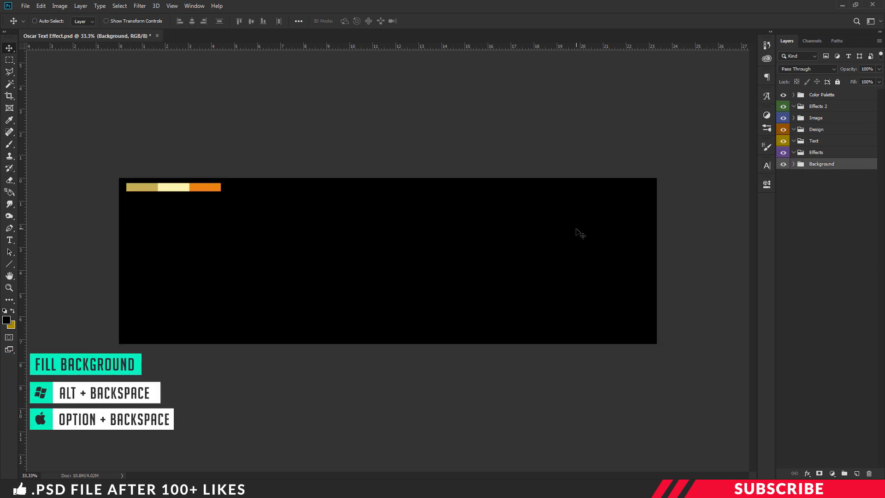
Add a new layer in the Text group and set the foreground colour to white ffffff.
click(821, 142)
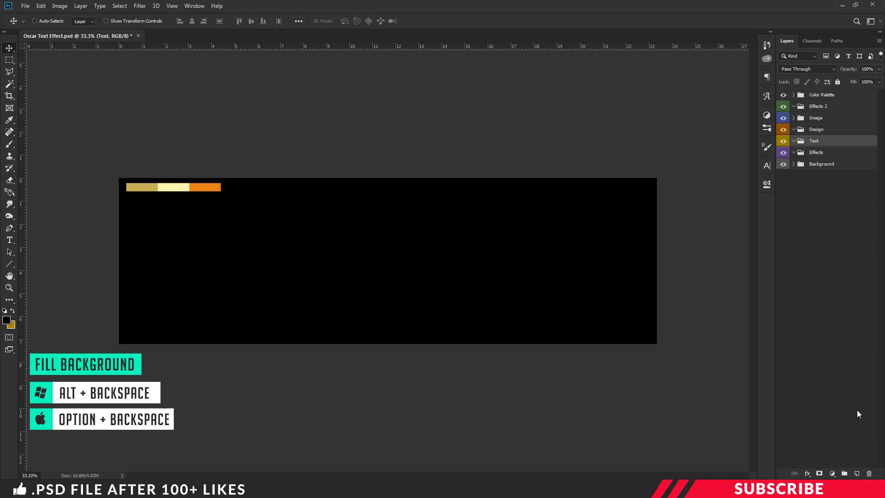
click(857, 473)
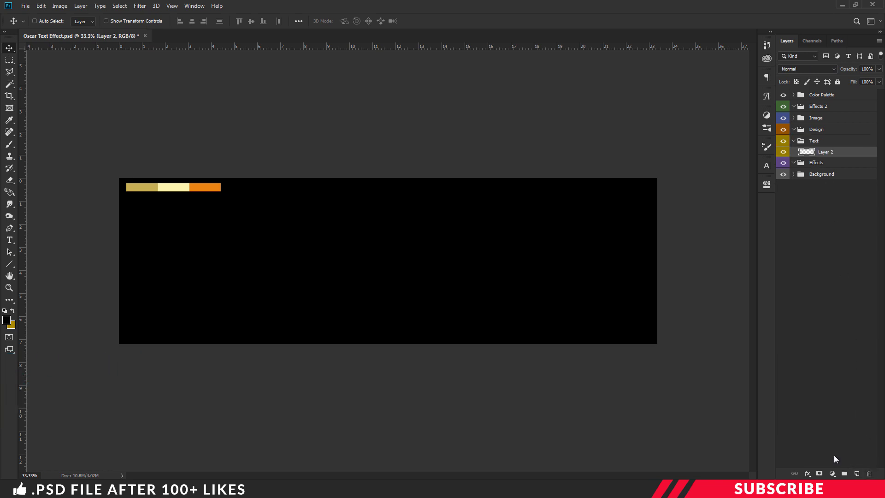
click(7, 322)
text(ffffff)
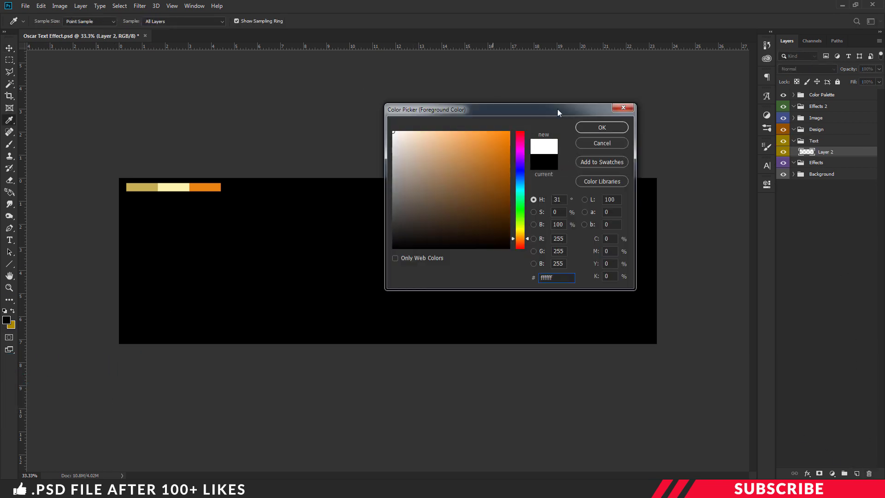
click(586, 128)
Type 'OSCARS' at 245 pt with the horizontal Type tool and centre it on the canvas.
key(t)
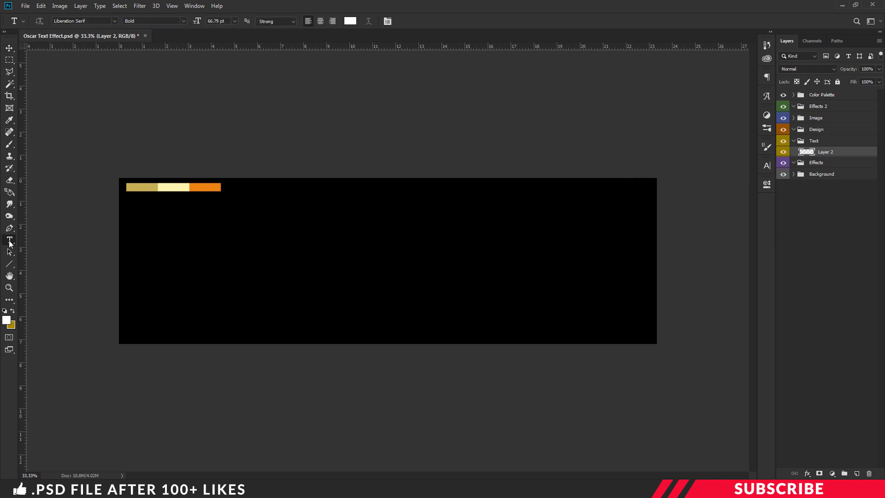
right_click(10, 241)
click(10, 243)
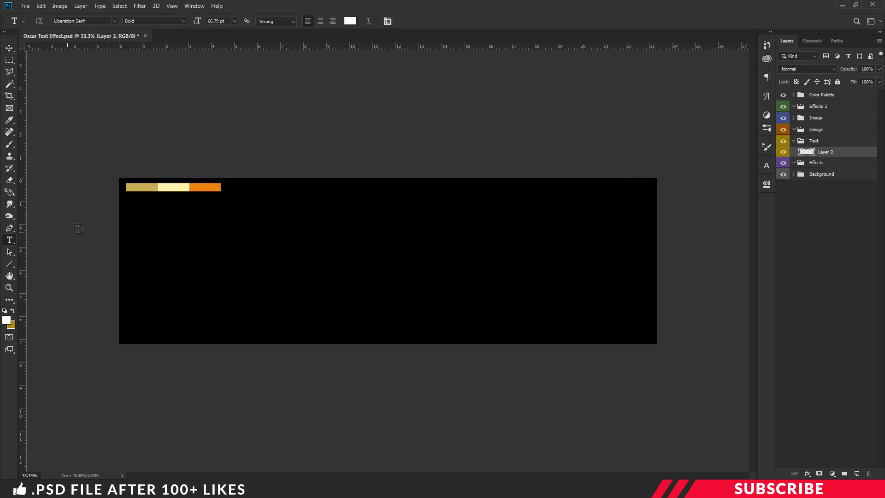
click(227, 21)
text(4)
text(45)
key(Return)
click(273, 258)
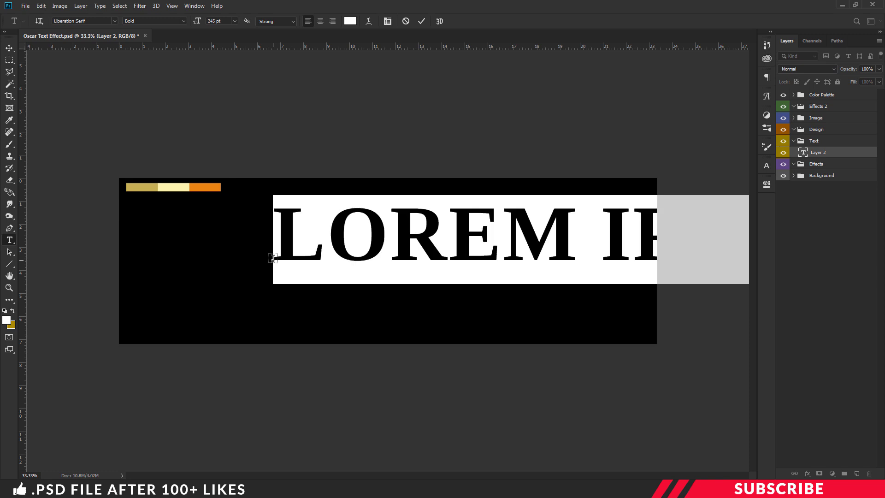
text(OSCARS)
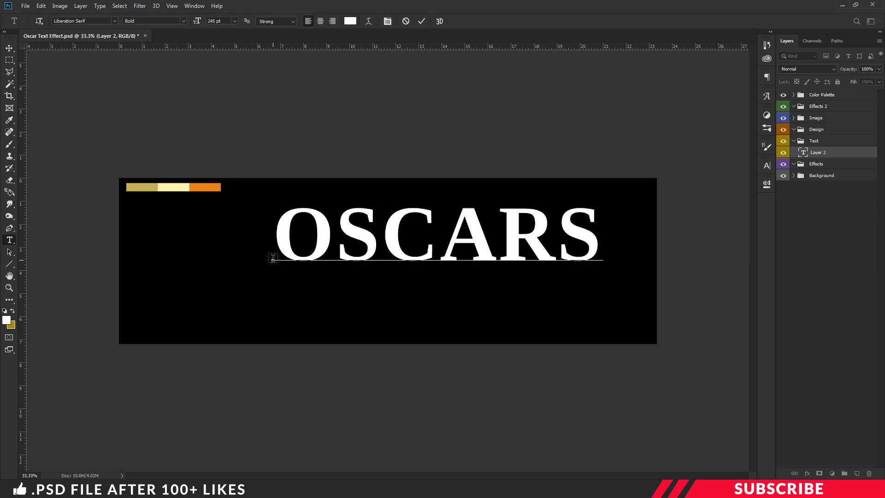
key(ctrl+Return)
drag(460, 251, 422, 276)
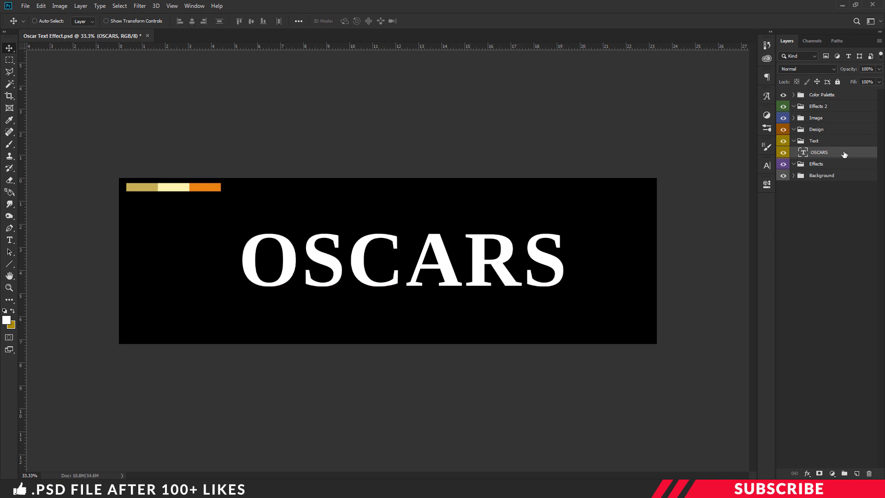
Add a Gradient Overlay to the OSCARS layer using the Foreground to Background preset.
right_click(821, 154)
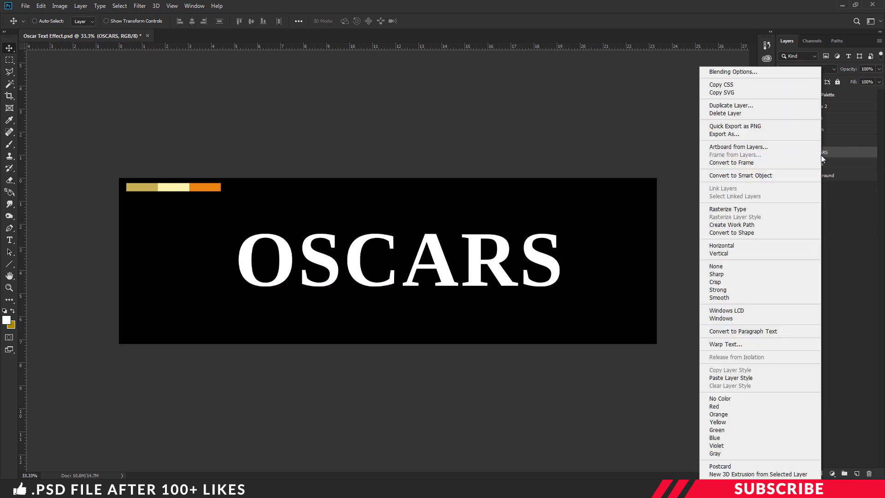
click(737, 71)
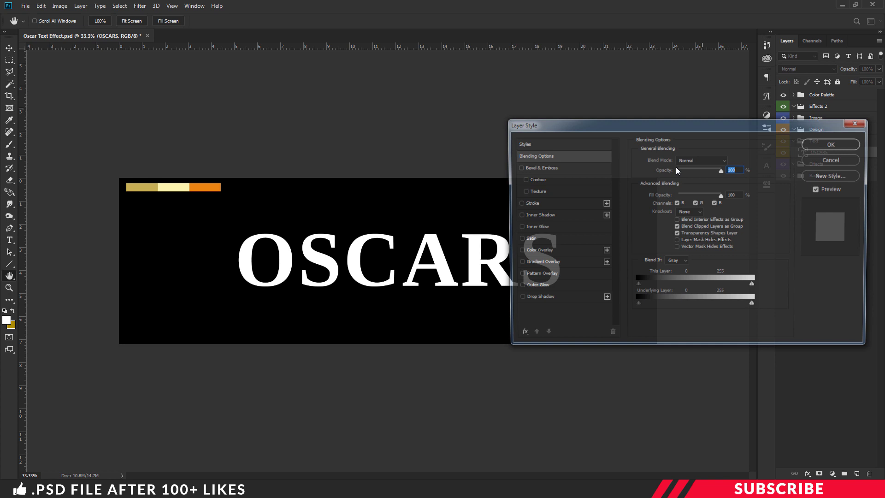
click(537, 263)
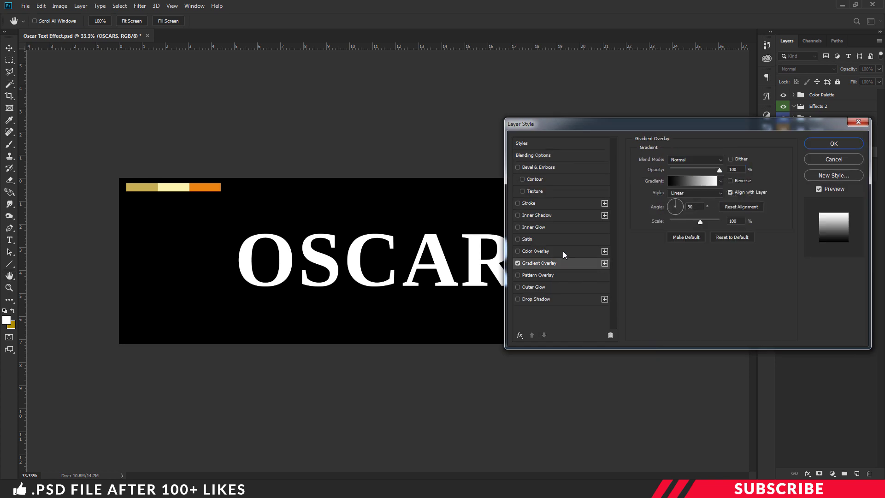
click(681, 176)
click(648, 151)
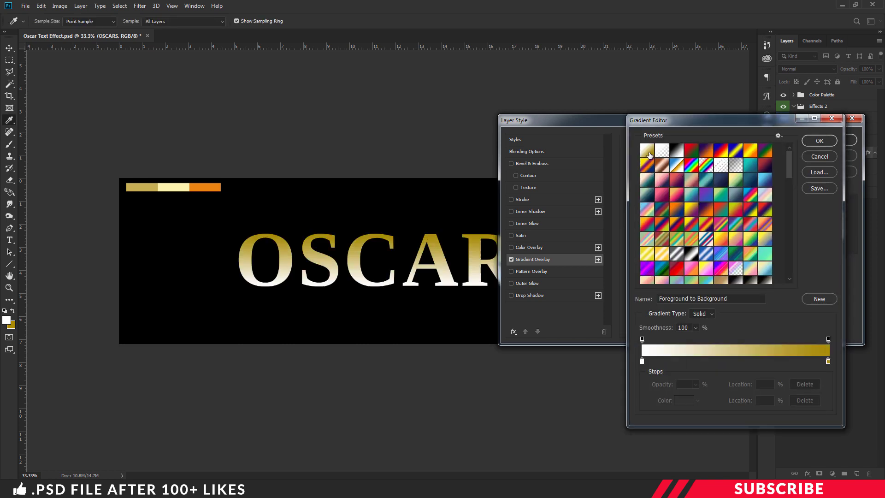
Make the gradient run from light yellow fdf4af to gold c4af55 in Reflected style.
click(641, 362)
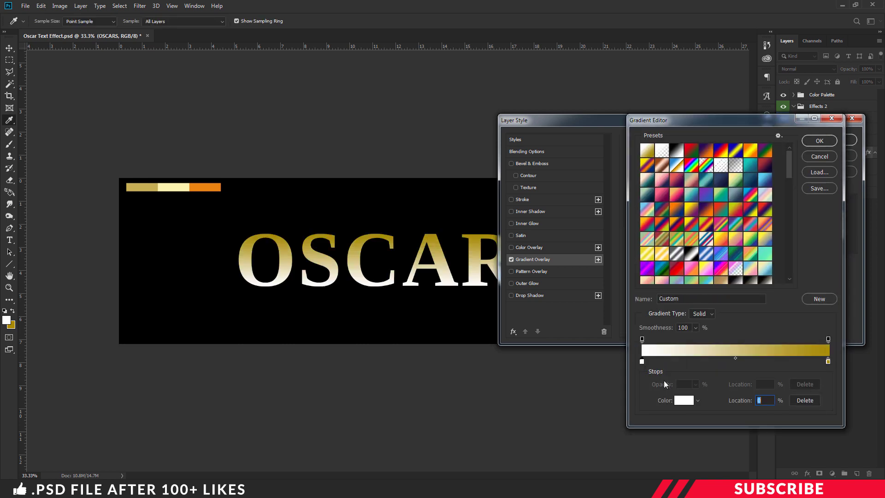
click(682, 402)
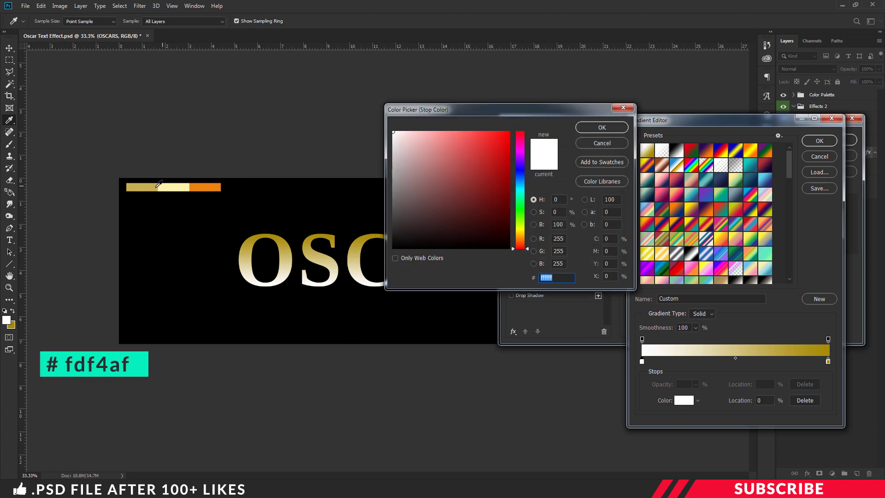
click(171, 186)
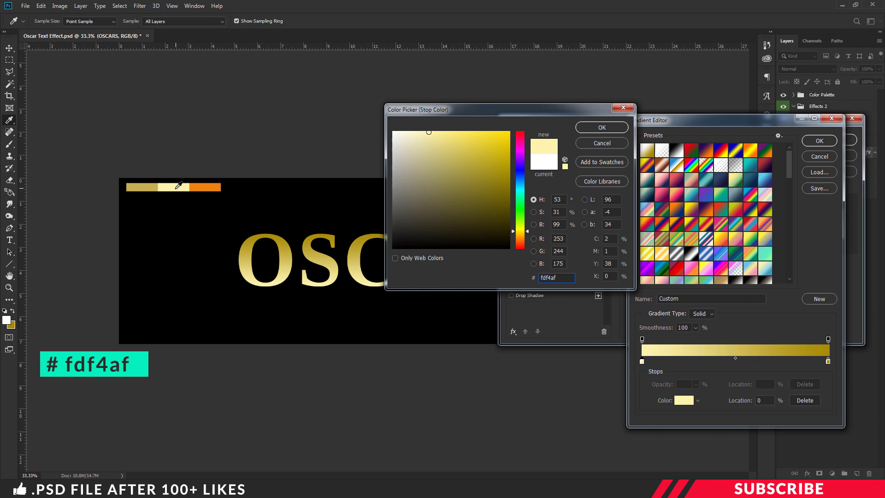
click(602, 126)
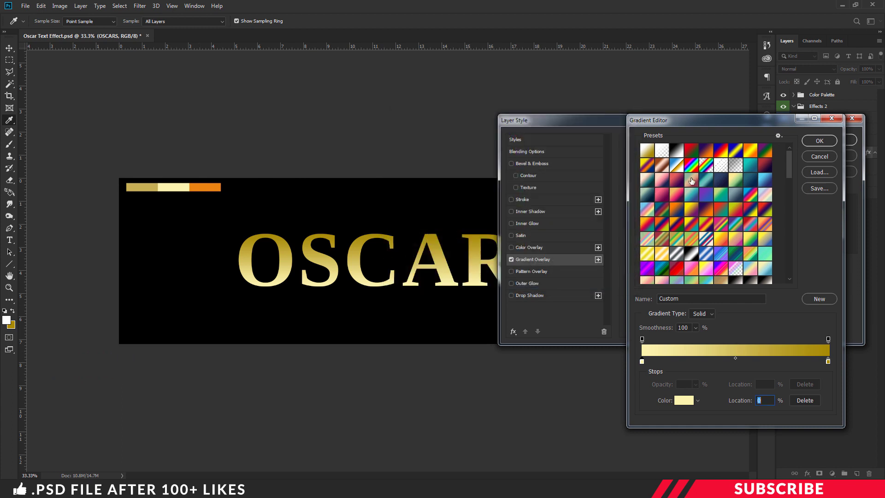
click(828, 361)
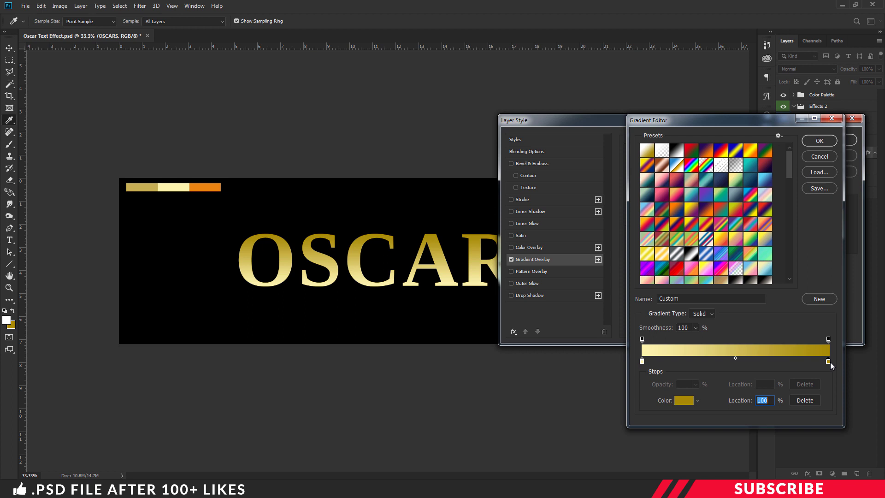
click(688, 400)
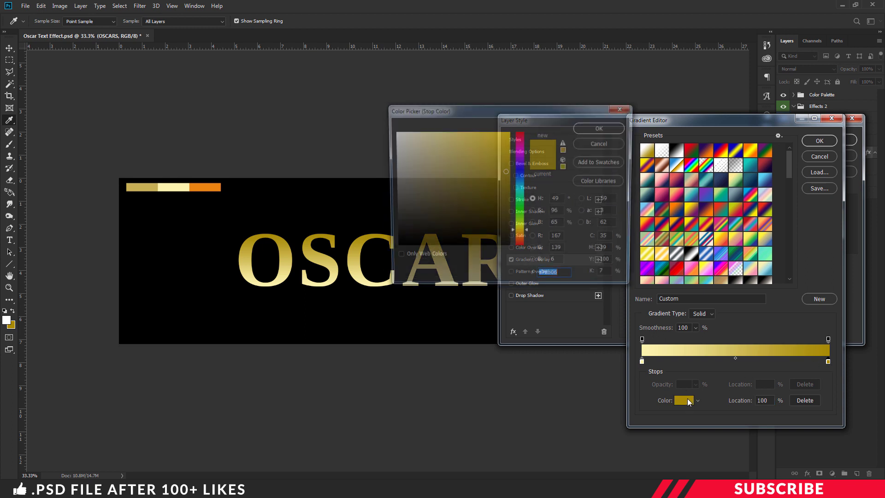
click(147, 183)
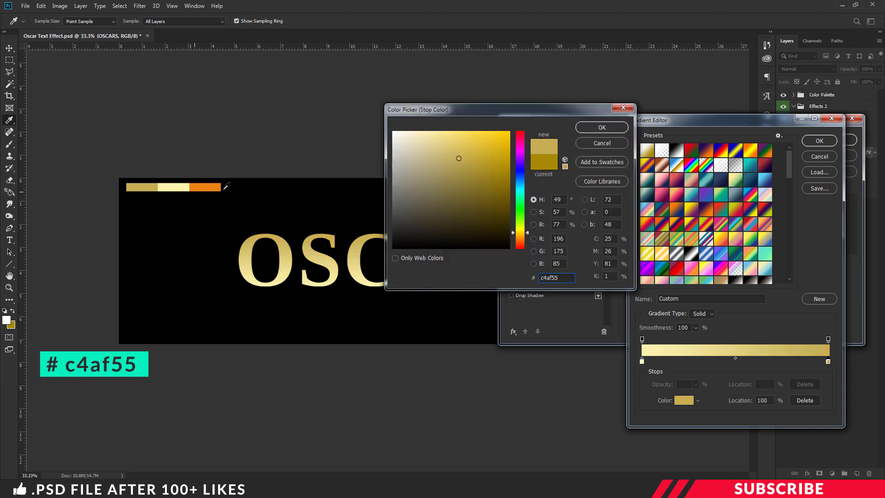
click(613, 126)
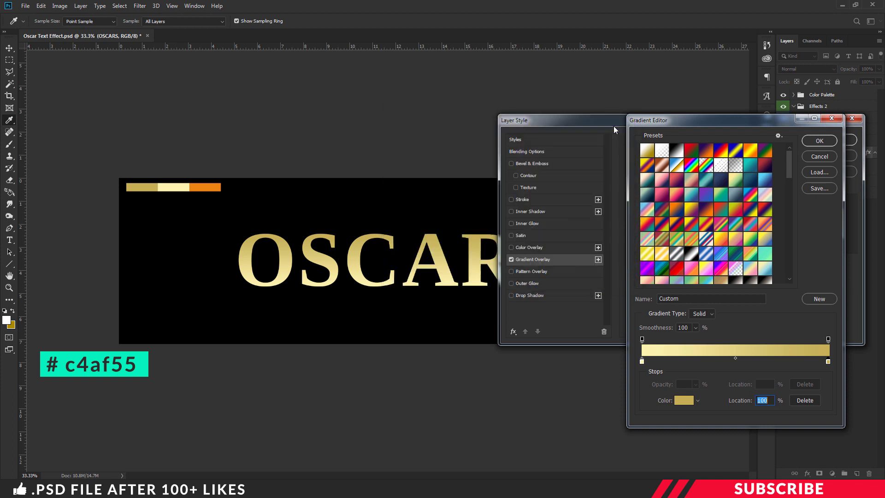
click(819, 142)
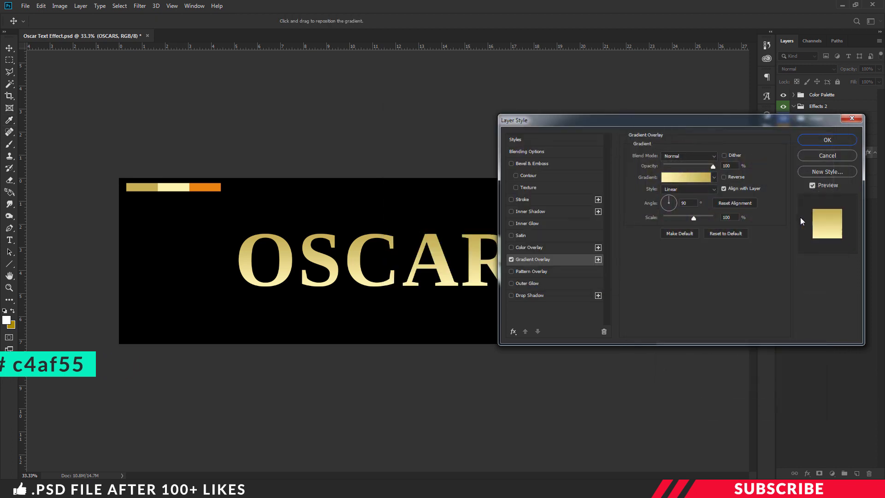
click(698, 189)
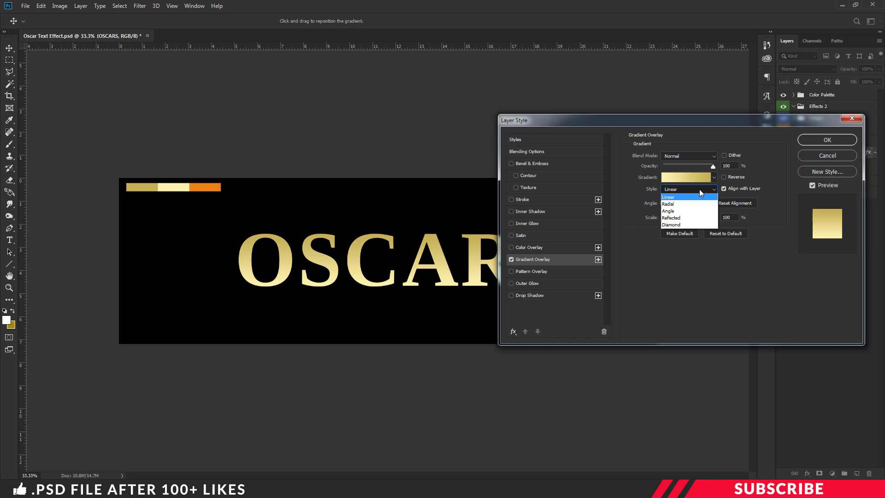
click(683, 215)
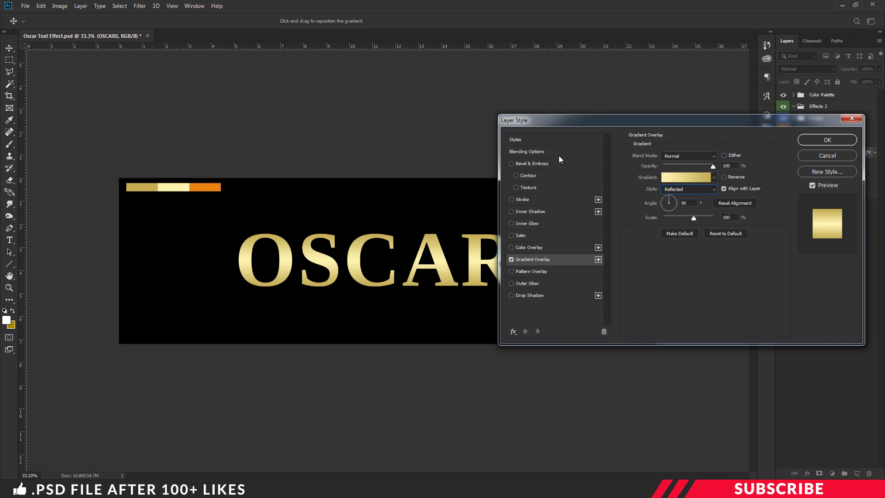
Add an Inner Bevel, Chisel Hard bevel with an anti-aliased multi-peak gloss contour.
click(533, 166)
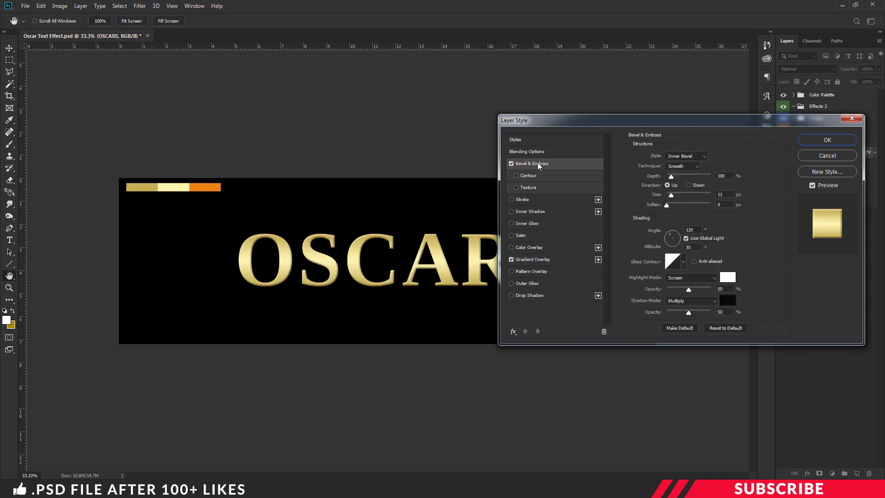
click(702, 158)
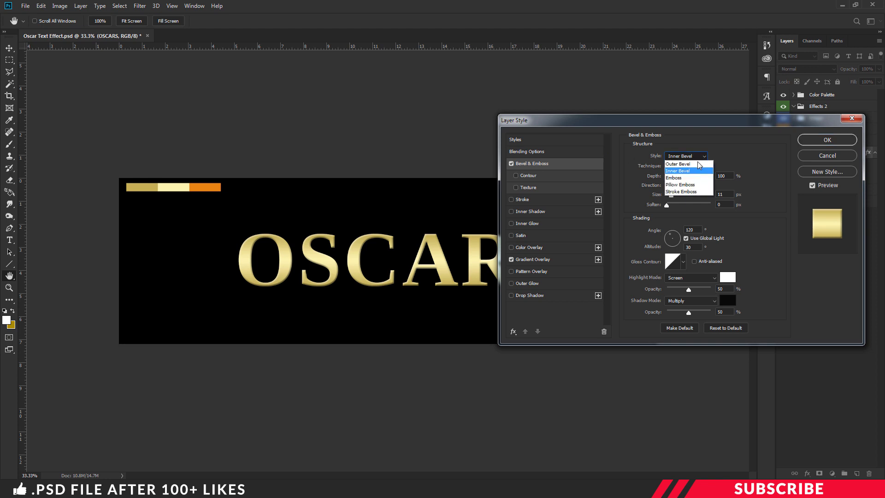
click(695, 171)
click(691, 166)
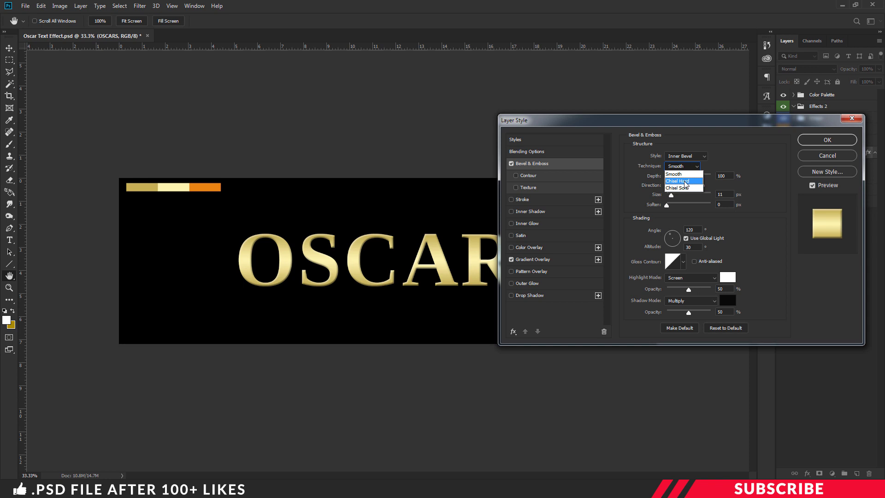
click(685, 181)
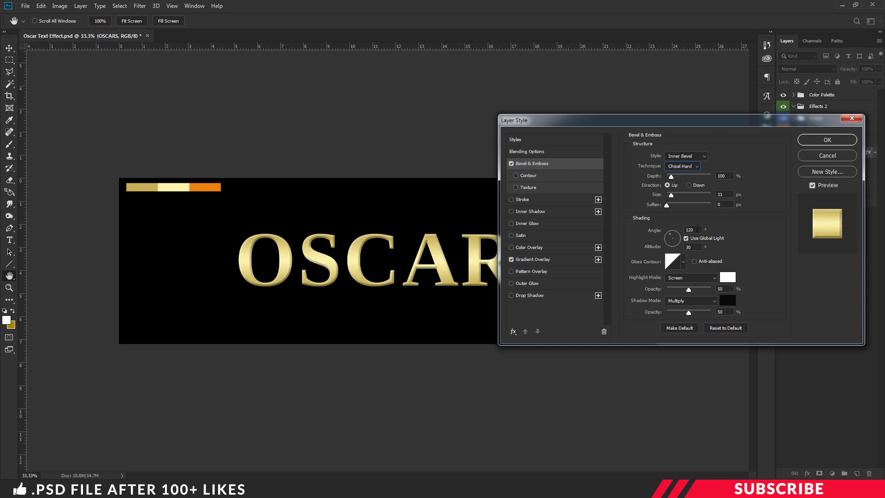
click(683, 265)
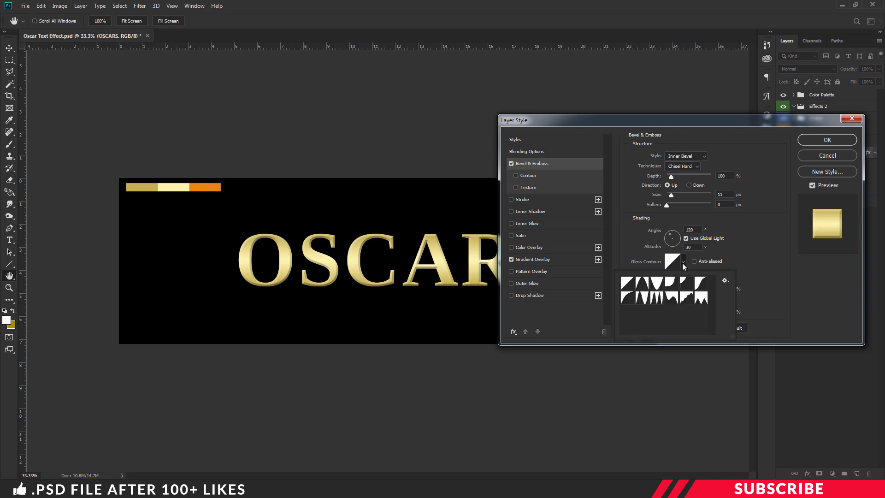
click(658, 299)
click(742, 240)
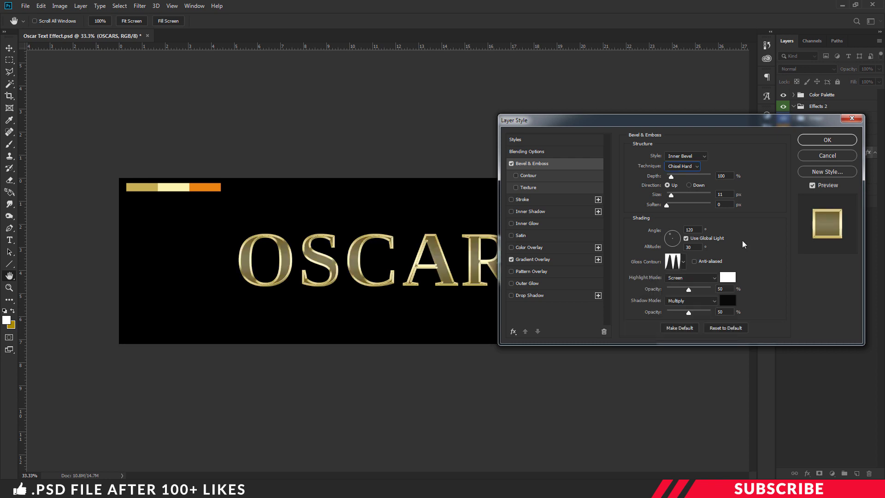
click(694, 262)
Set bevel highlight and shadow opacity to 75%, size 45 px and depth 170%.
click(713, 288)
text(75)
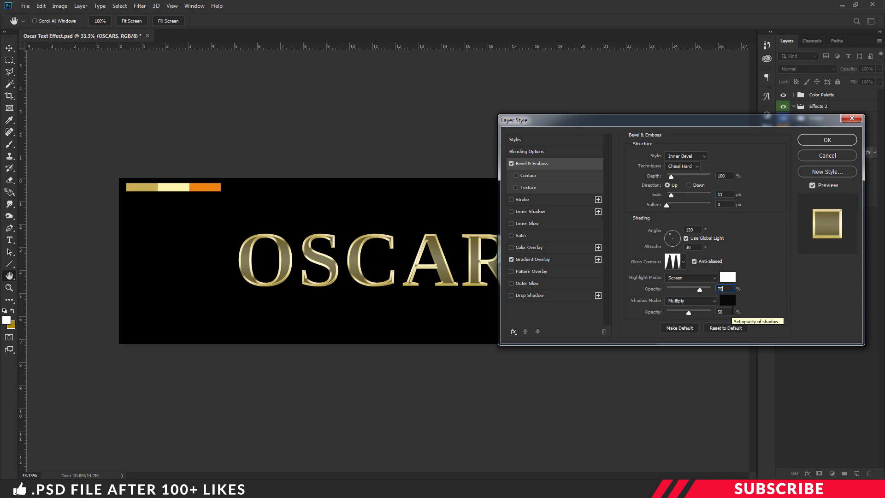
drag(727, 311, 711, 310)
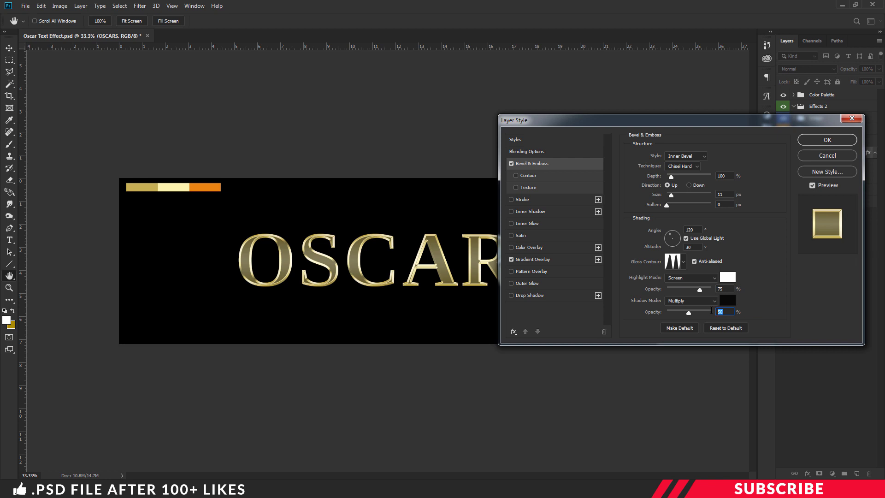
text(75)
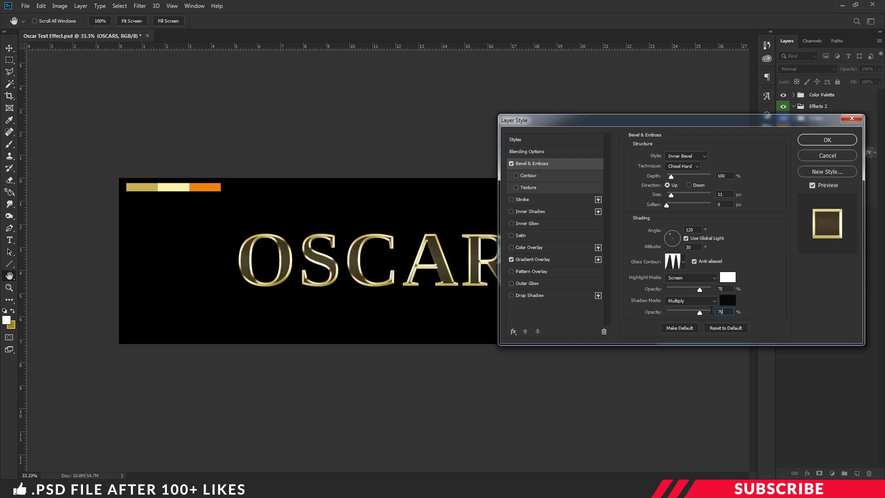
key(ctrl+plus)
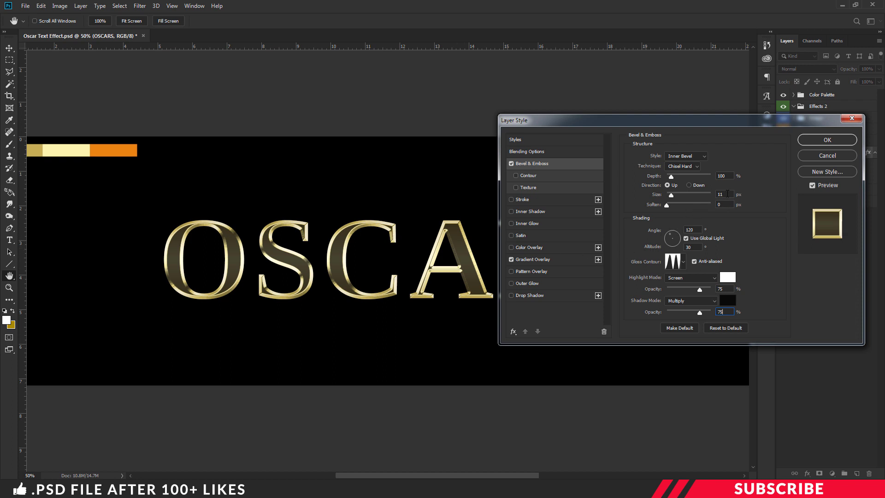
drag(728, 194, 715, 194)
key(Up)
key(Up)
key(Up)
key(Up)
key(Up)
key(Up)
key(Up)
key(Up)
key(Up)
key(Up)
key(Up)
key(Up)
key(Up)
key(Up)
key(Up)
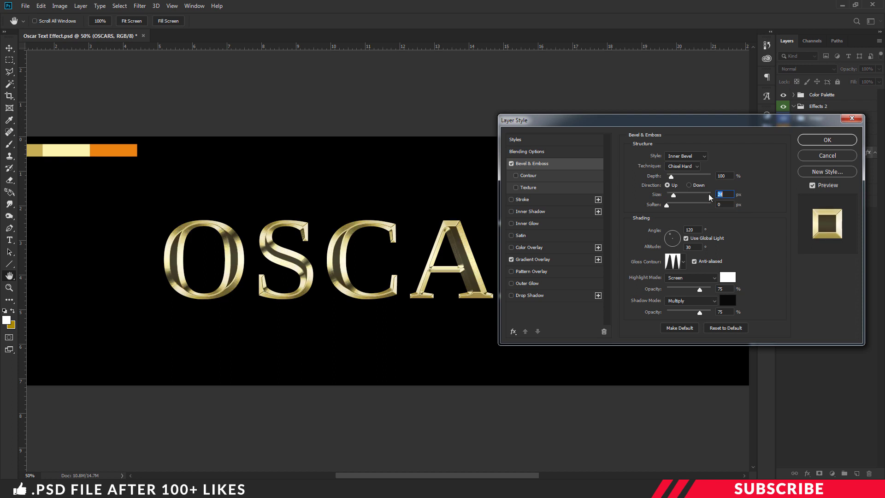
key(Up)
key(Up)
key(Up)
key(Up)
key(Up)
key(Up)
key(Up)
key(Up)
key(Up)
key(Up)
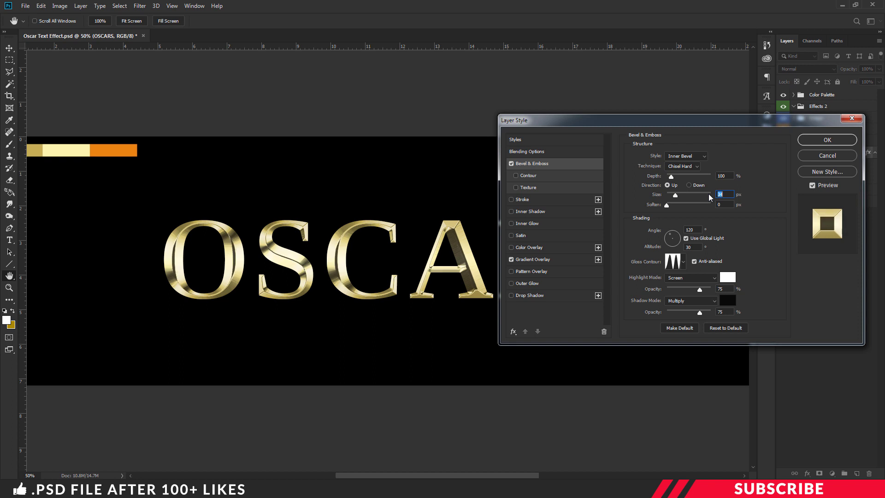
key(Up)
key(Up)
key(Up)
key(Up)
key(Up)
key(Up)
key(Up)
key(Up)
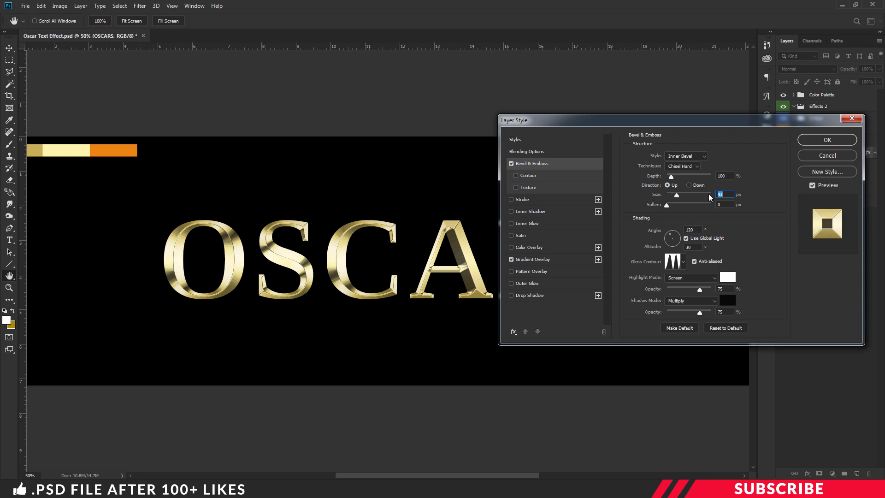
key(Up)
double_click(727, 176)
text(170)
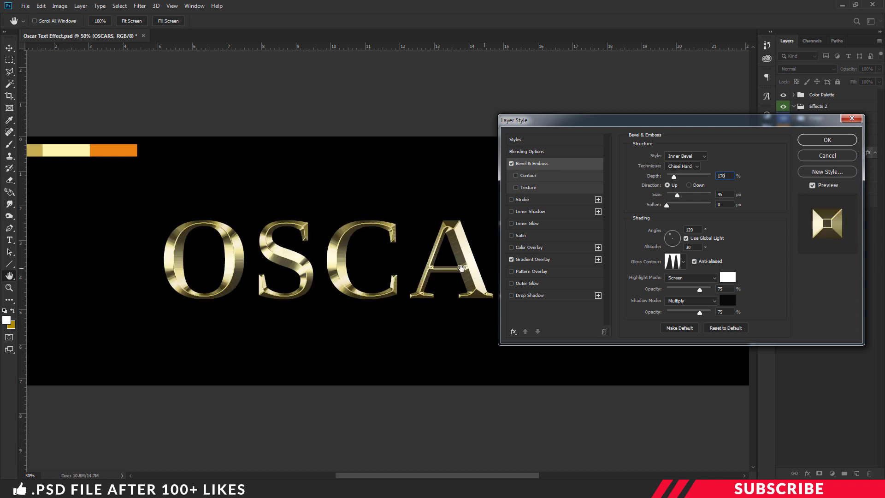
drag(634, 120, 579, 115)
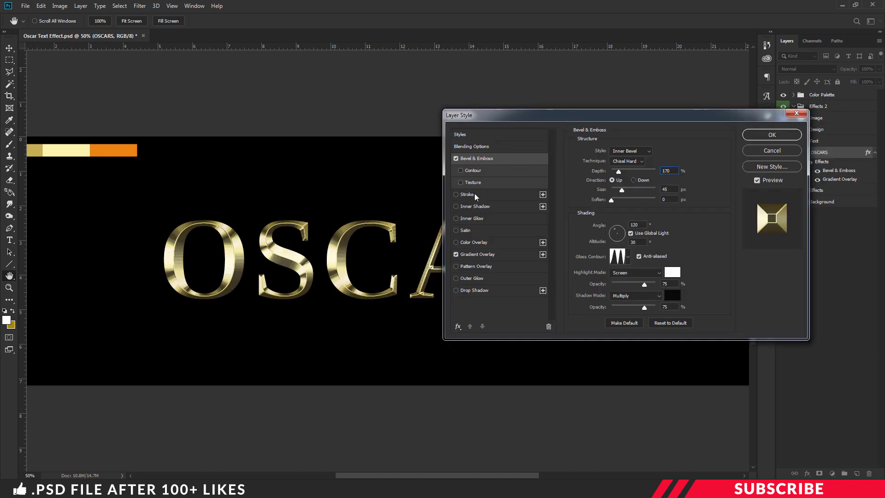
Add an Inner Glow in Multiply mode at 50% opacity.
click(475, 219)
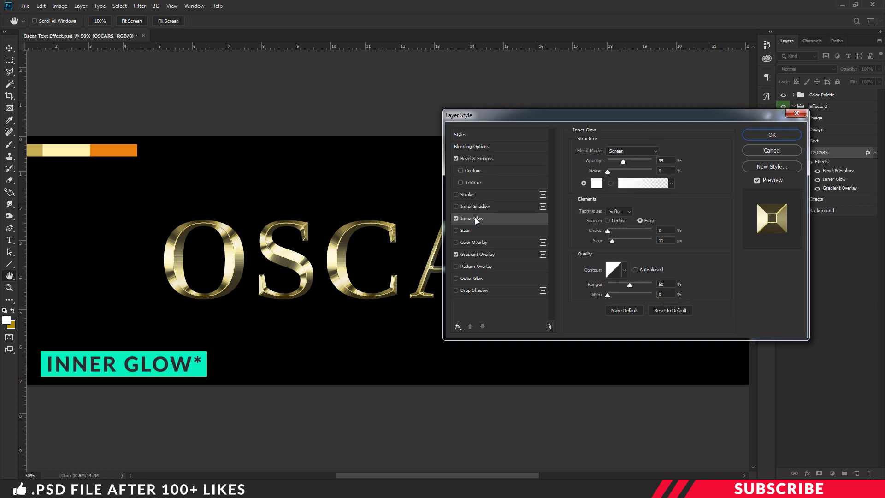
click(631, 152)
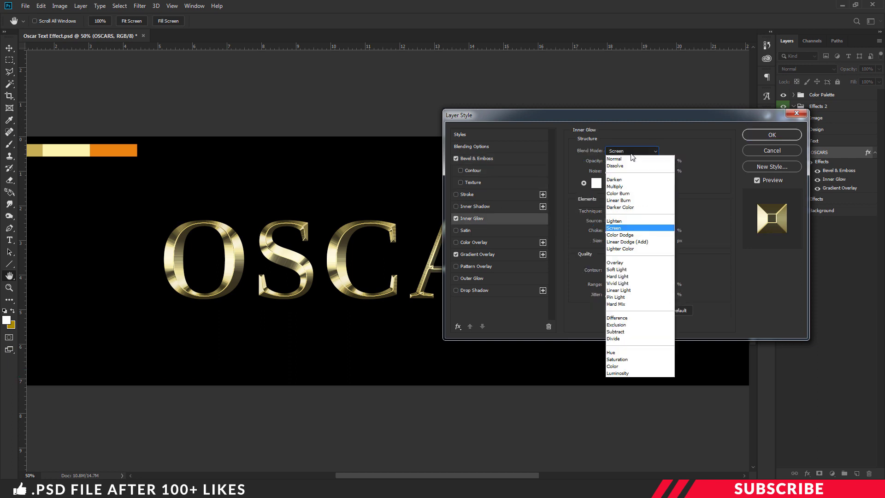
click(622, 187)
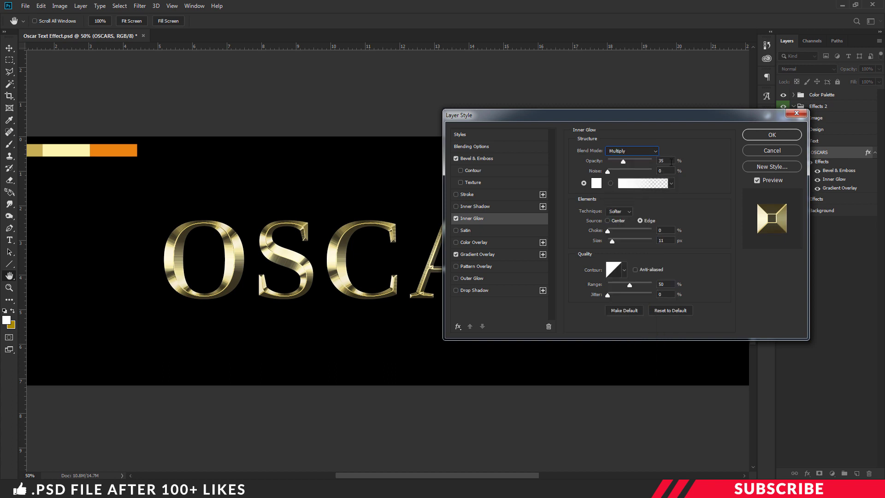
key(Tab)
text(50)
Colour the glow orange #eb8311, set its size to 70 px, and apply the style.
click(595, 184)
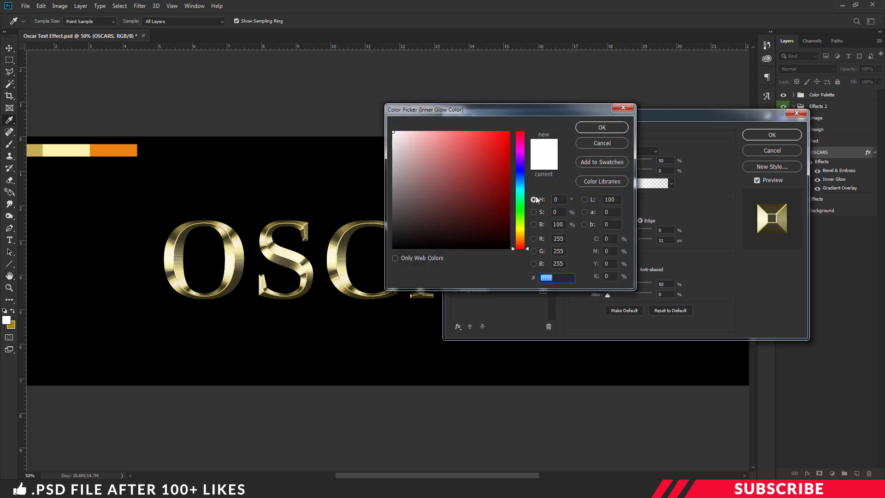
click(131, 148)
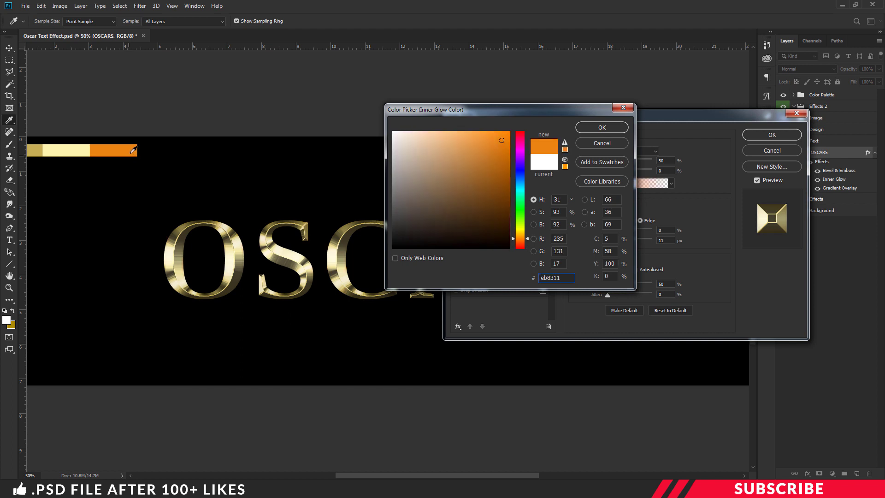
click(594, 130)
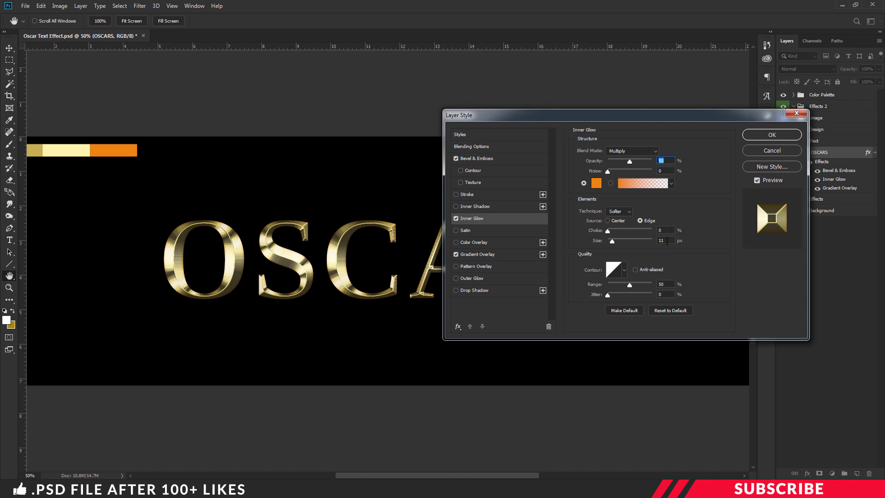
text(70)
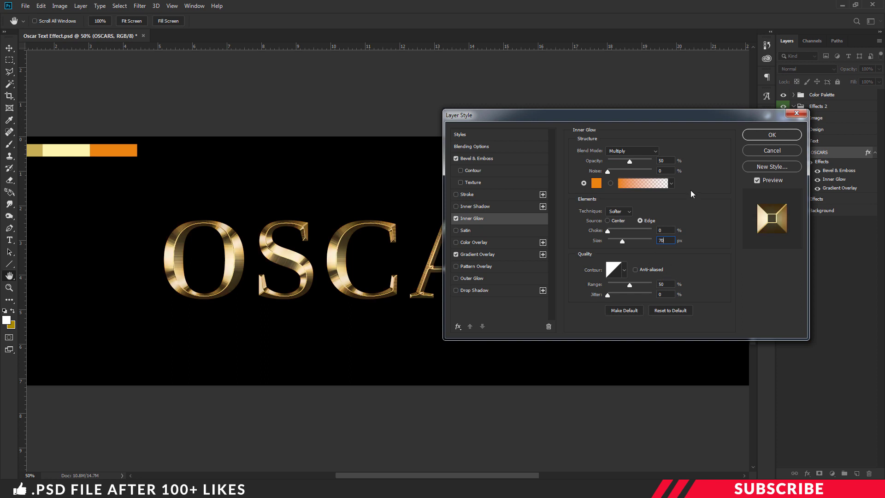
key(Return)
click(786, 135)
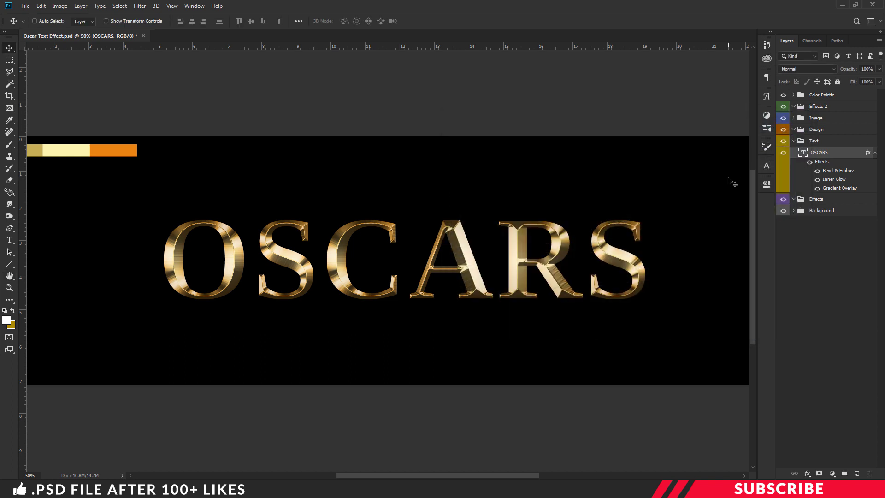
Duplicate the OSCARS text layer and move the copy up above the original.
key(ctrl+minus)
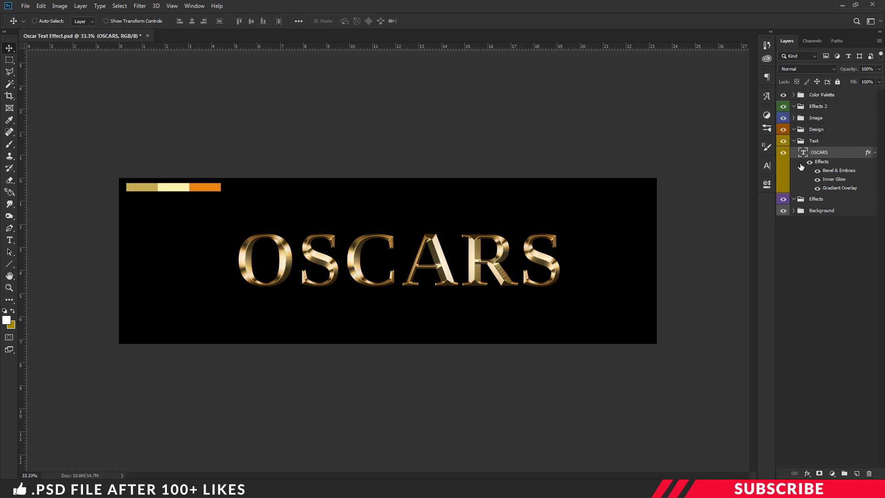
click(810, 163)
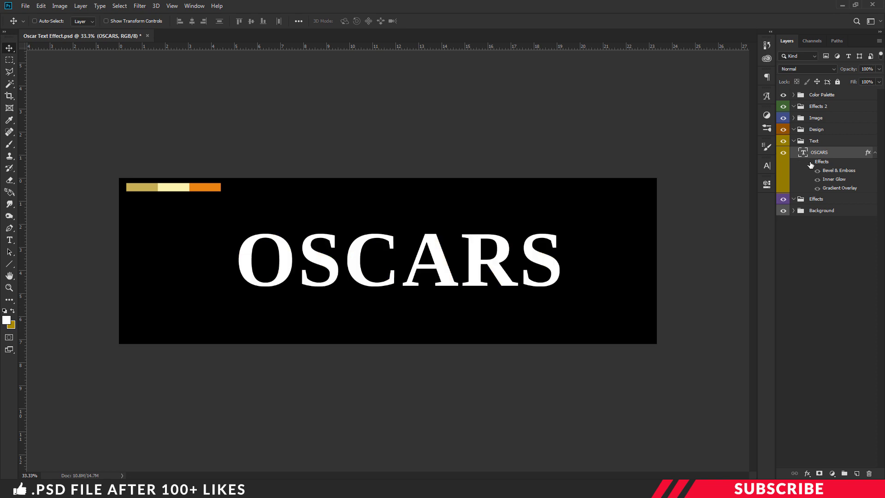
click(810, 163)
key(ctrl+plus)
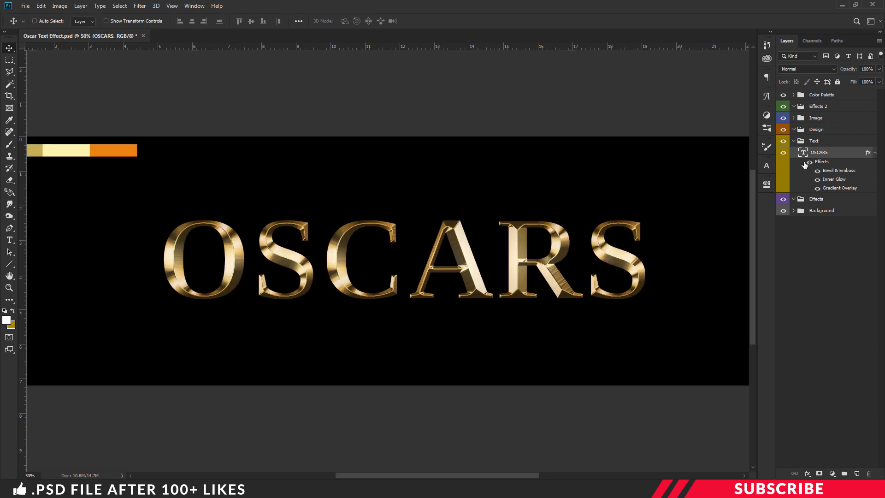
key(ctrl+minus)
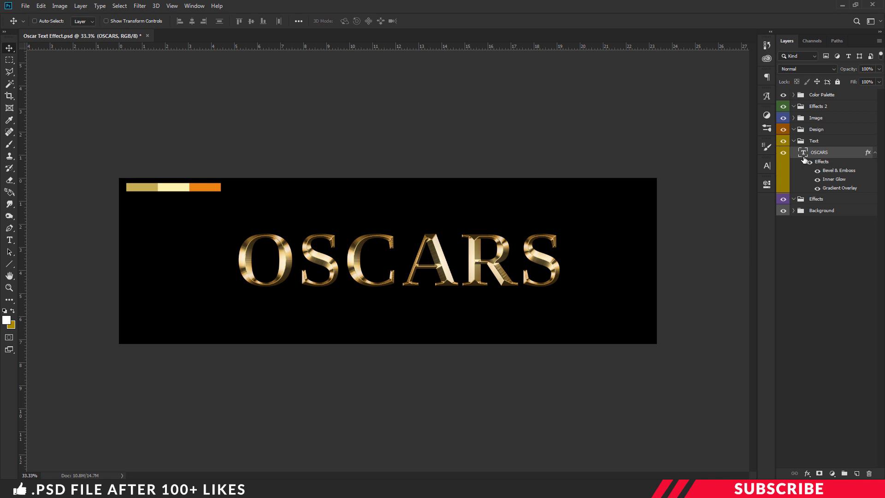
key(ctrl+j)
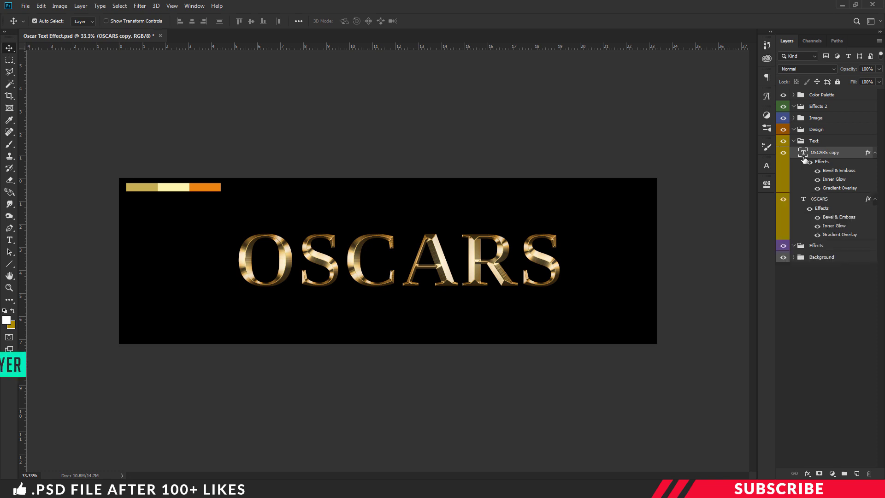
drag(454, 254, 454, 205)
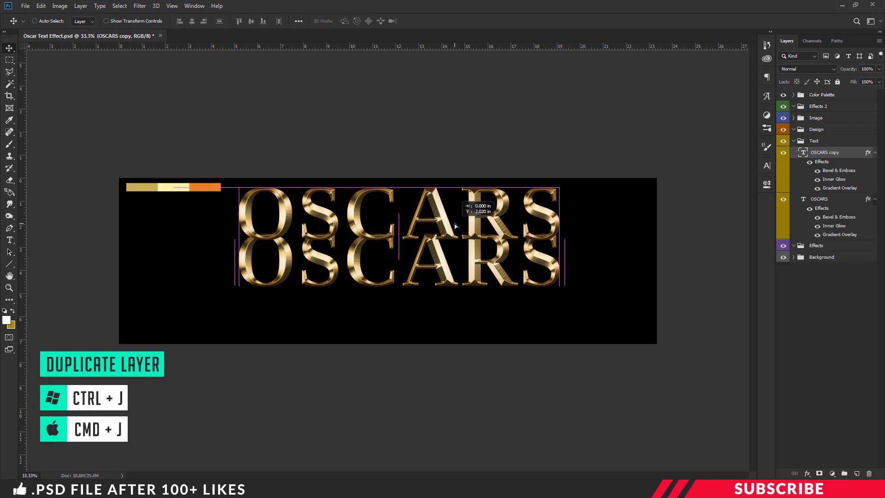
Change the copy's text to 'THE' at 75 pt and centre it above OSCARS.
key(t)
click(442, 211)
key(ctrl+a)
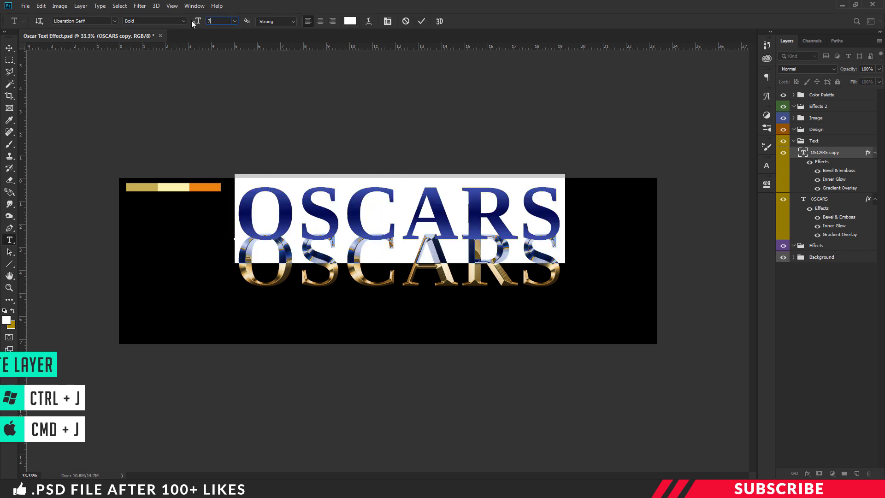
text(75)
key(Return)
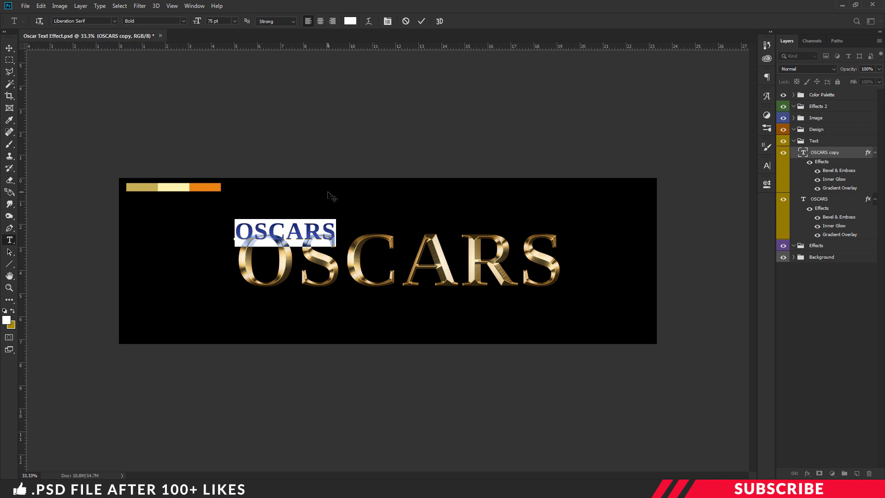
text(THE)
key(ctrl+Return)
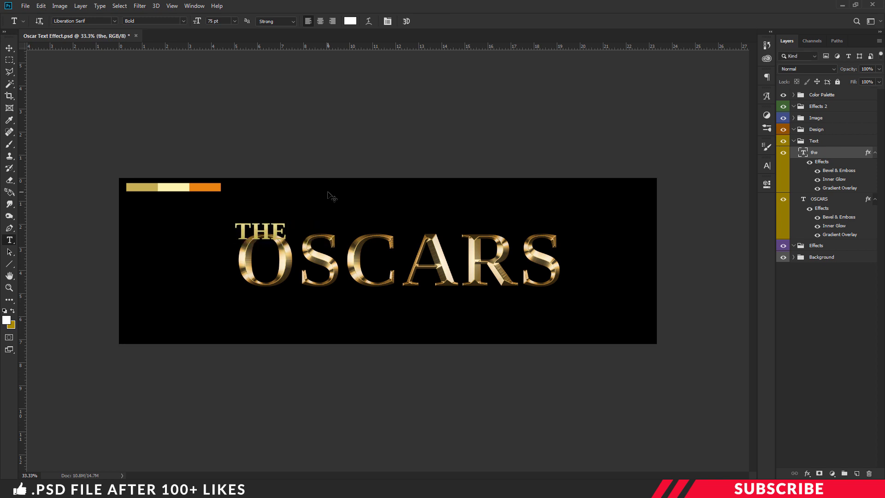
key(v)
drag(261, 239, 400, 224)
key(ctrl+plus)
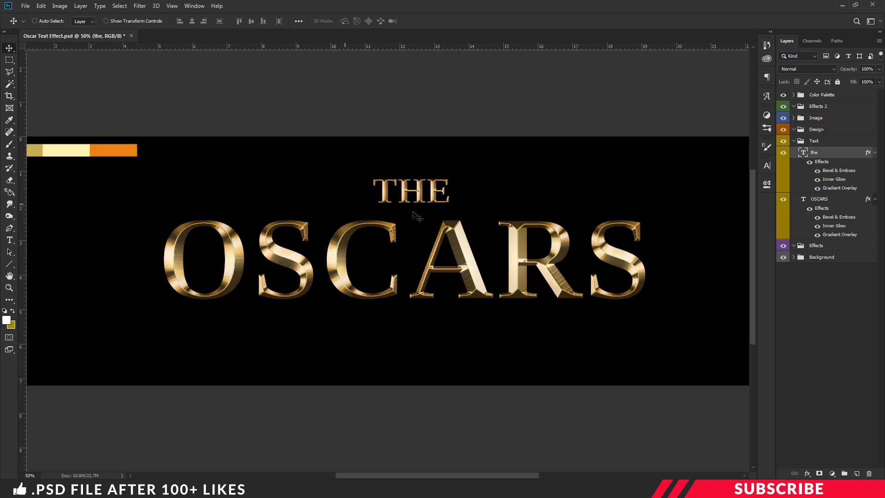
Draw a white 5 px horizontal line left of THE on a new layer in the Design group.
click(794, 140)
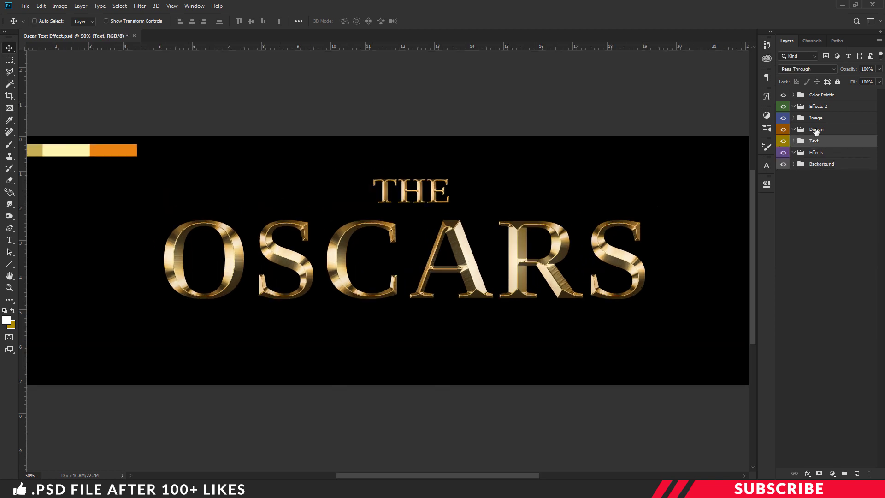
click(821, 131)
click(854, 473)
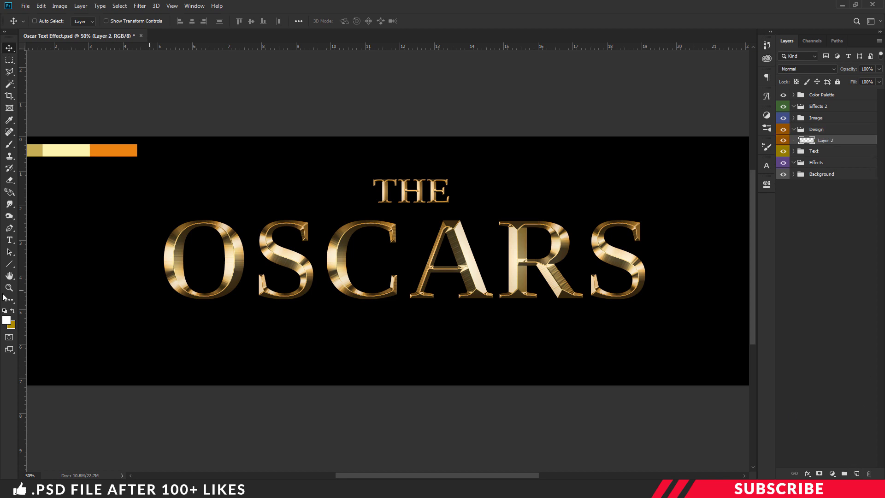
click(7, 320)
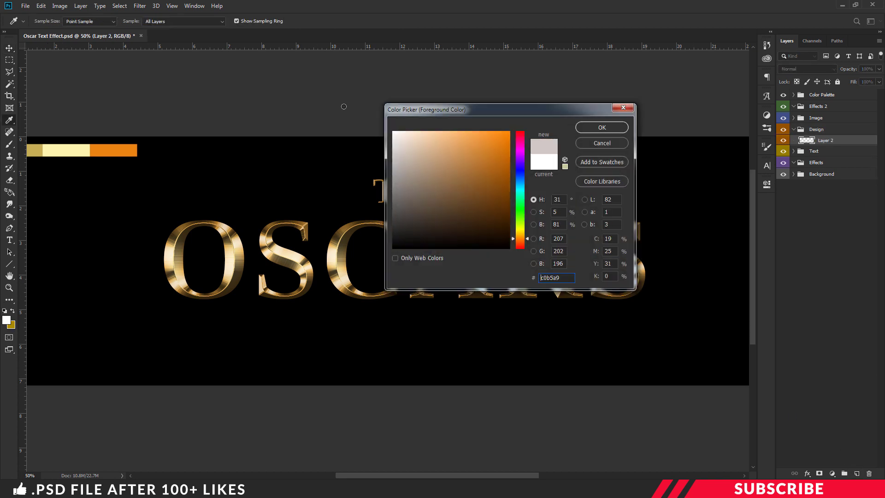
click(598, 130)
click(9, 264)
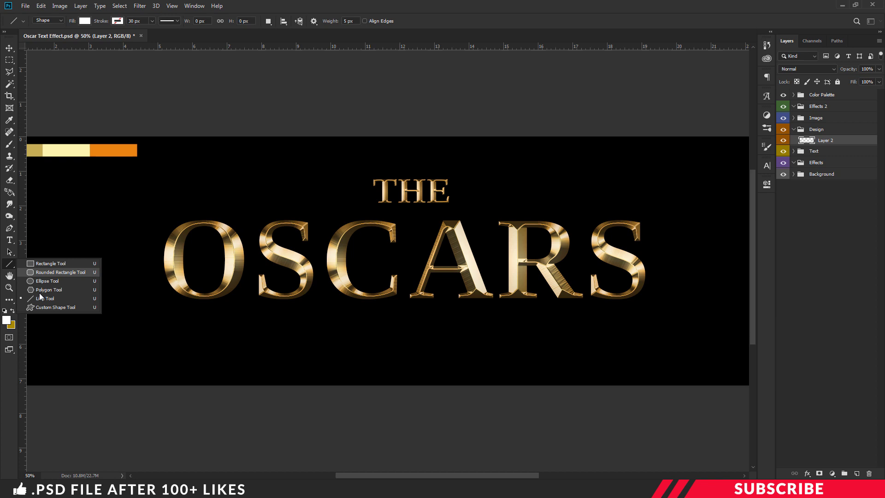
click(59, 300)
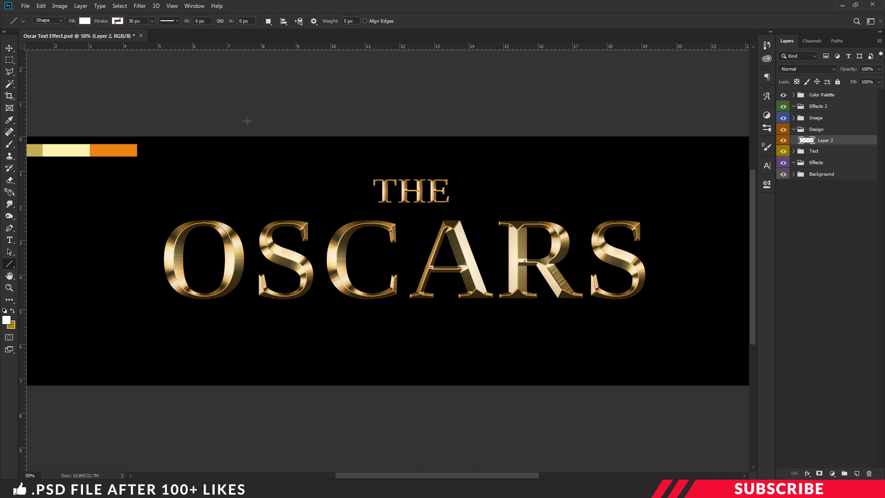
drag(174, 195, 351, 194)
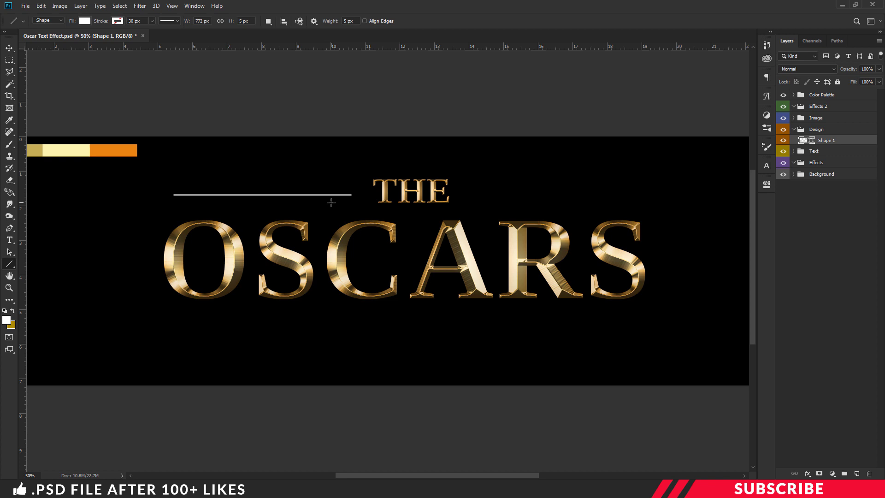
key(v)
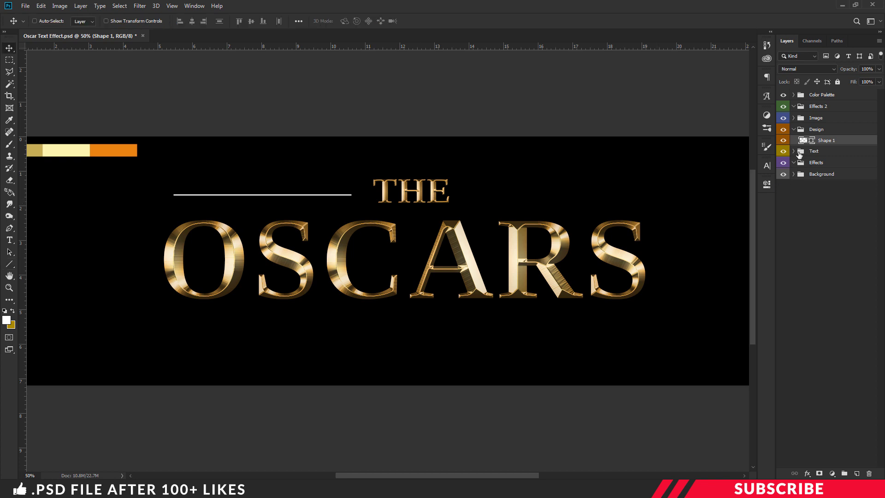
Copy the THE layer's gold style and paste it onto the Shape 1 line.
click(793, 152)
click(825, 166)
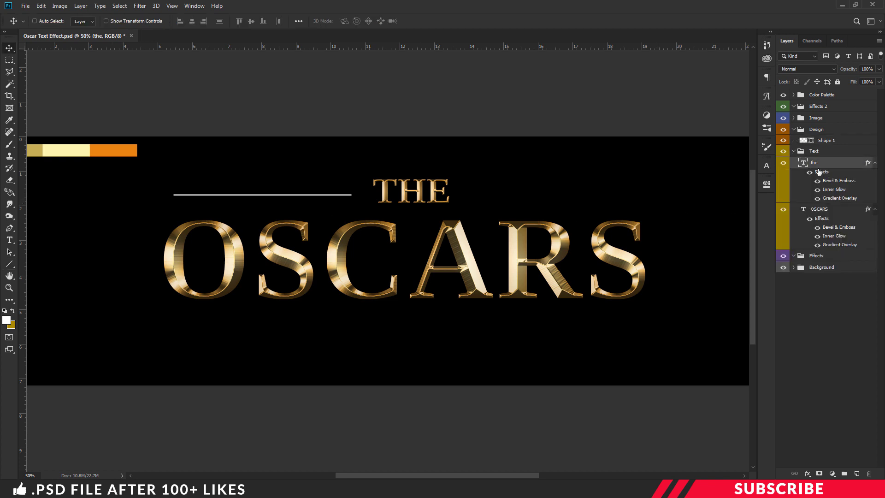
right_click(825, 167)
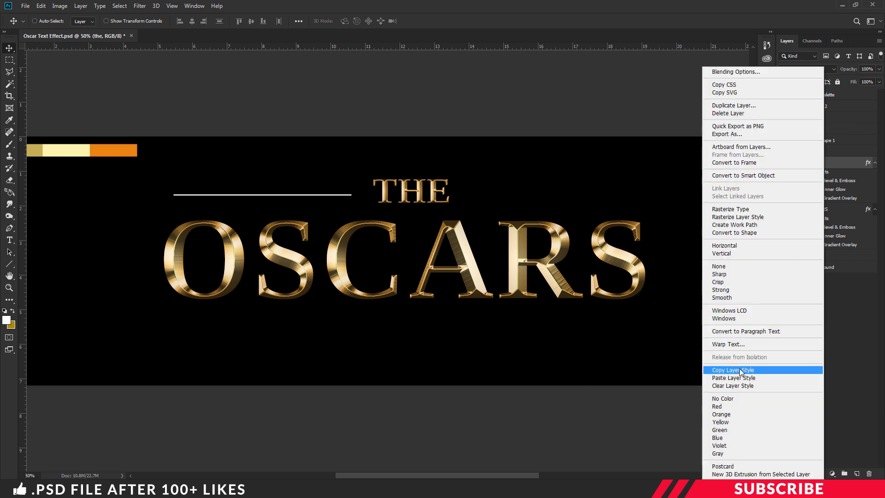
click(754, 372)
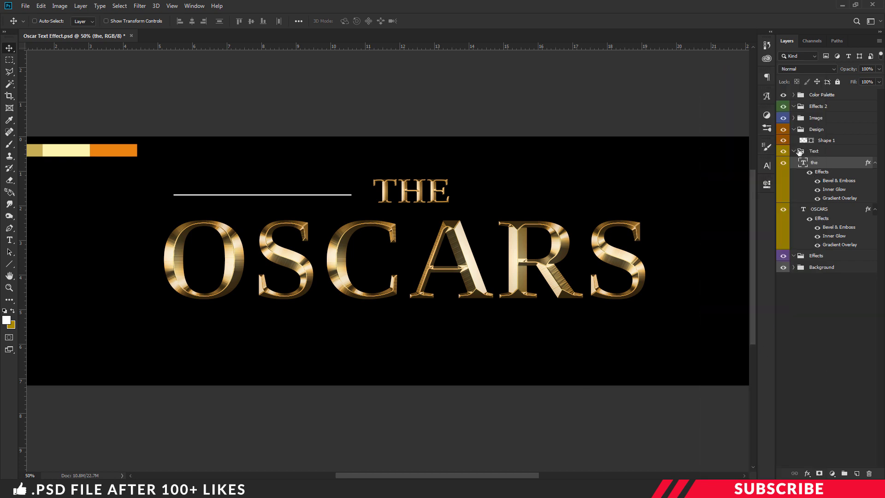
click(793, 152)
click(824, 141)
click(782, 141)
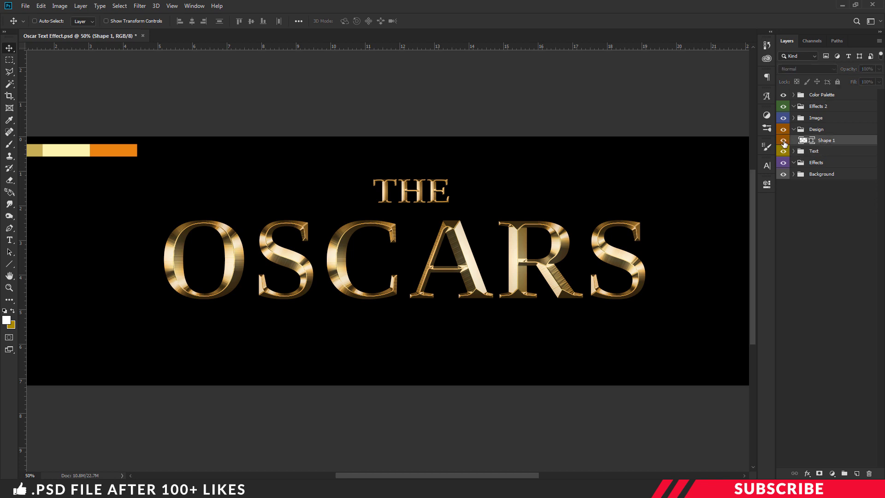
click(782, 141)
right_click(828, 143)
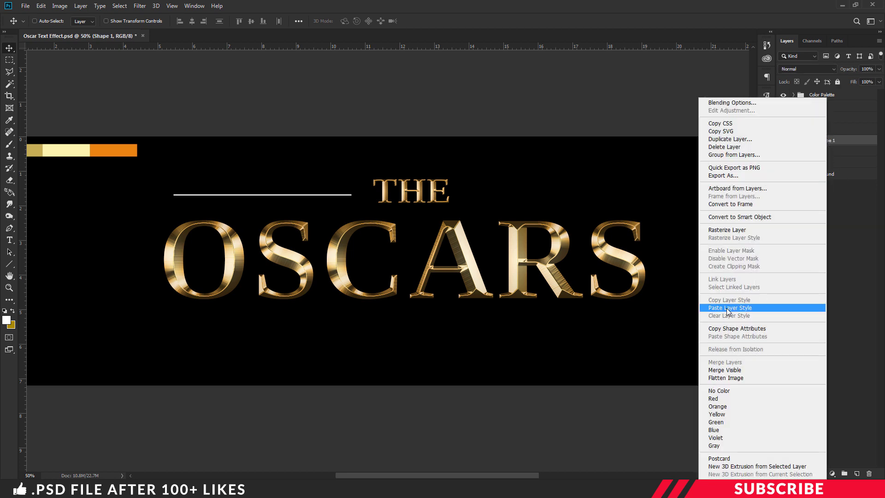
click(743, 308)
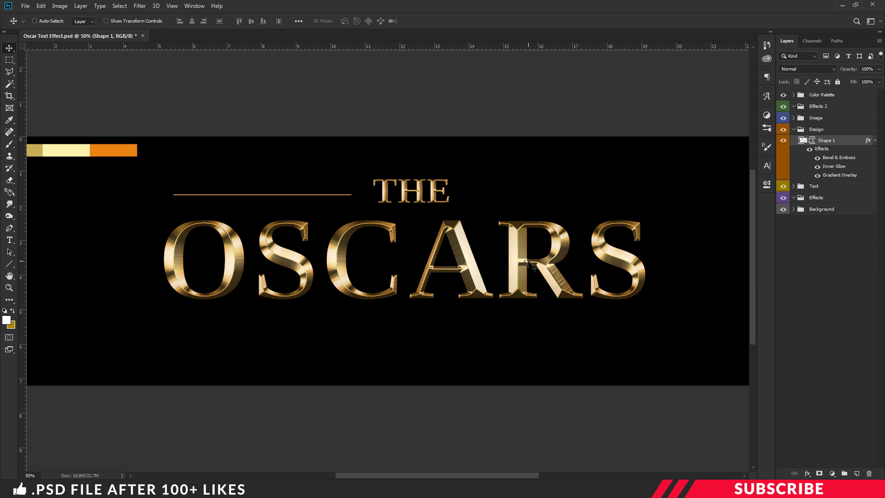
Duplicate the gold line to the right of THE and nudge THE to centre it between them.
key(ctrl)
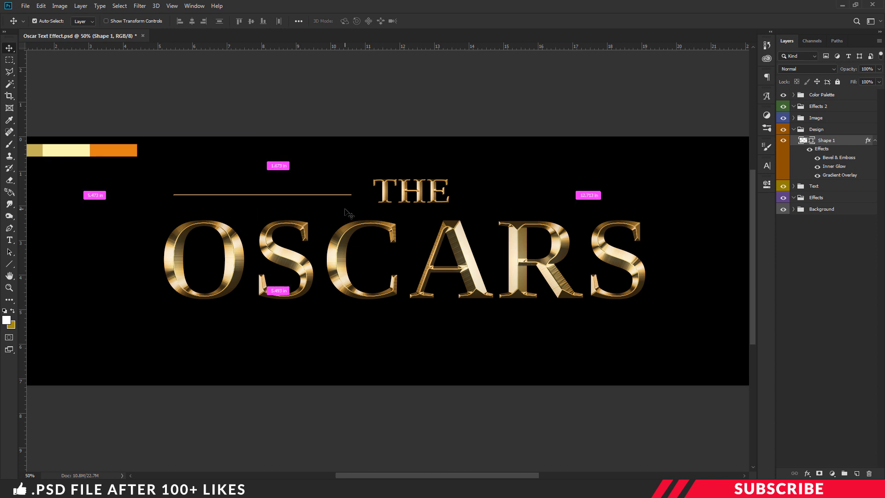
key(ctrl+j)
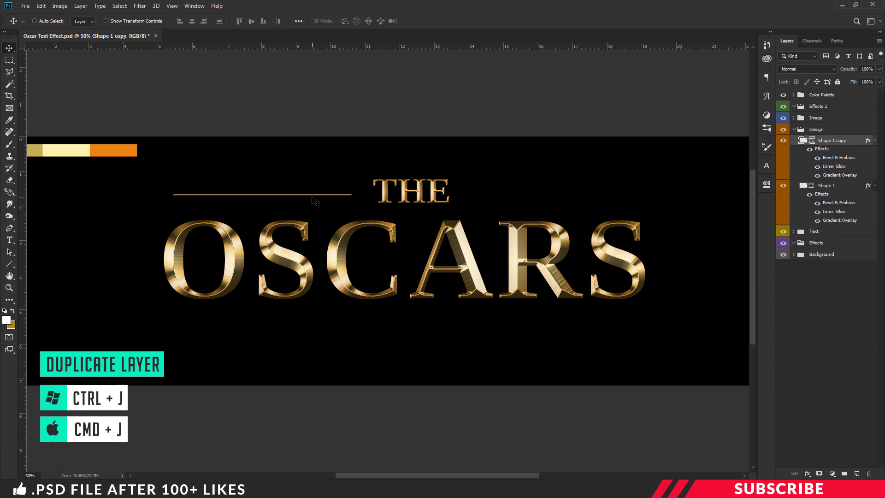
drag(317, 199, 665, 205)
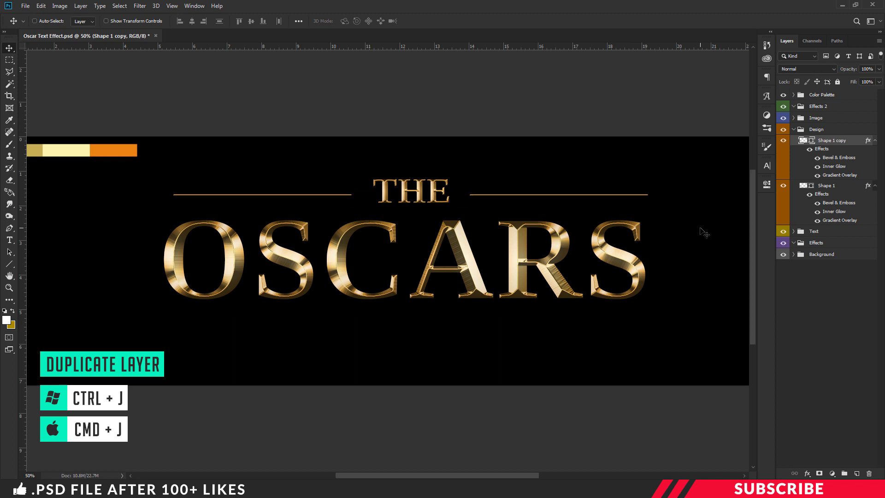
key(shift+Left)
key(shift+Left)
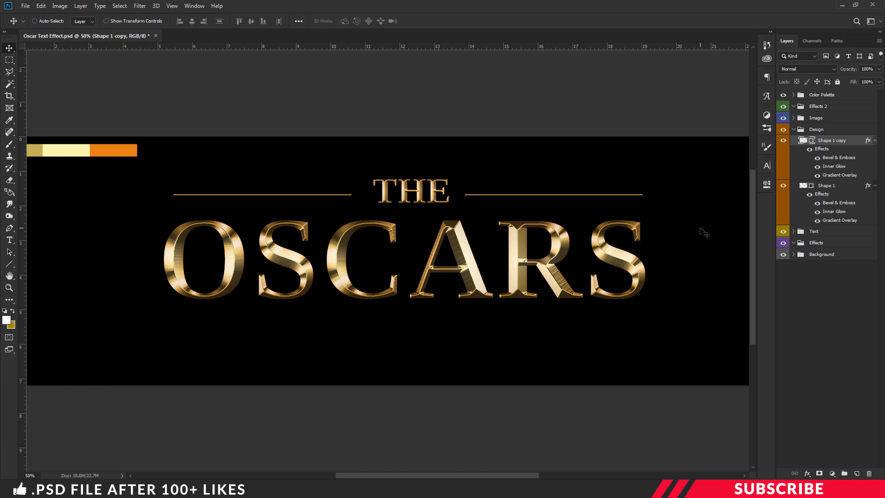
click(793, 231)
click(819, 244)
key(Left)
key(Left)
key(Left)
key(Left)
key(Left)
key(Left)
key(Left)
key(Left)
key(Left)
key(Left)
key(Left)
key(Left)
key(Left)
key(Left)
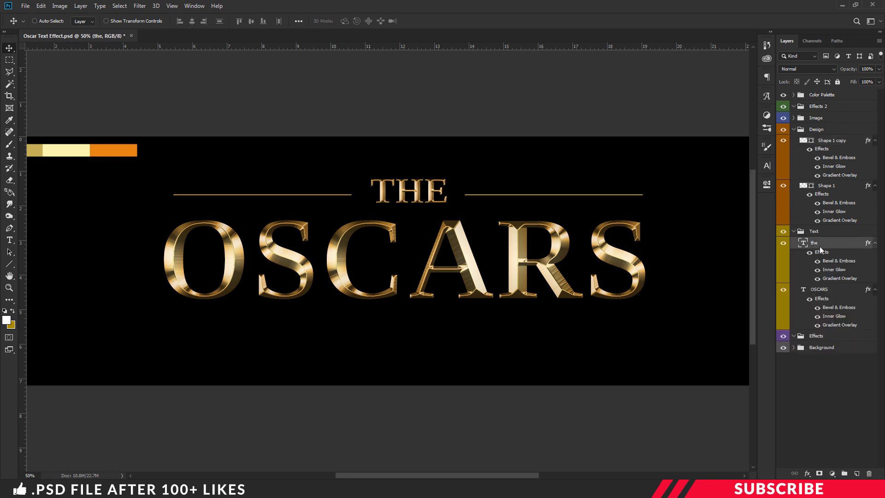
key(ctrl+minus)
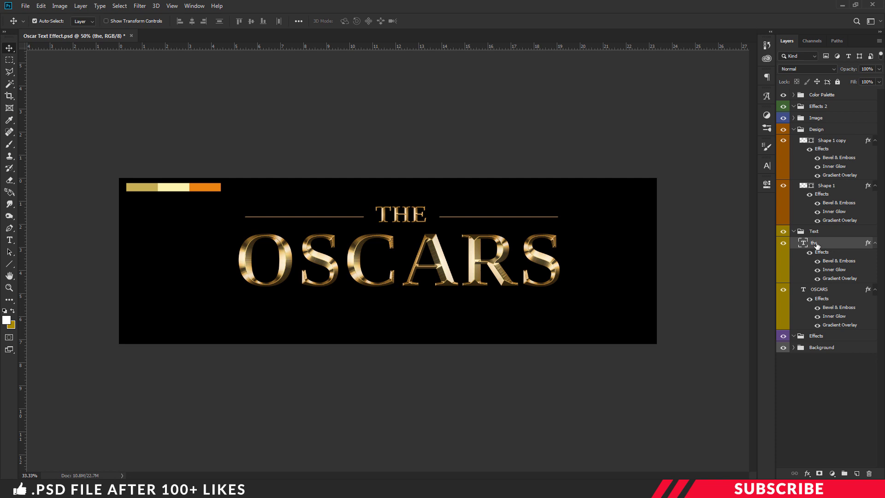
Draw a long line under OSCARS on a new layer and paste the gold style onto Shape 2.
click(793, 231)
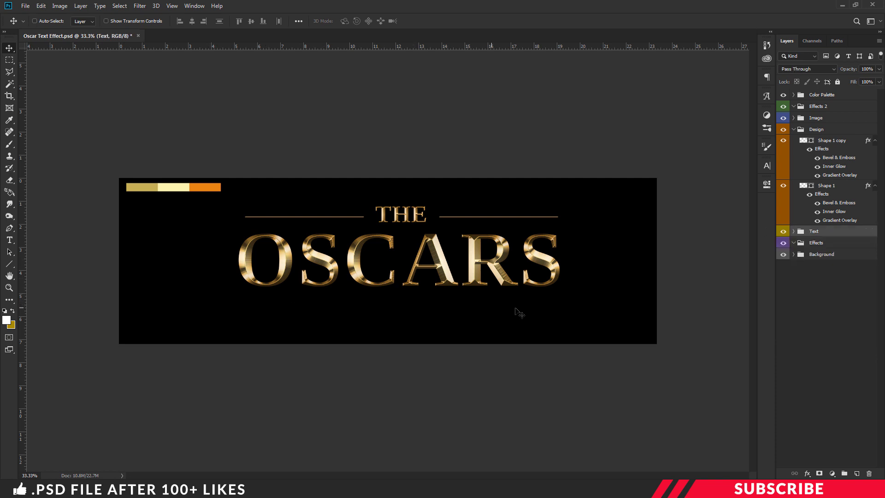
click(821, 143)
click(858, 473)
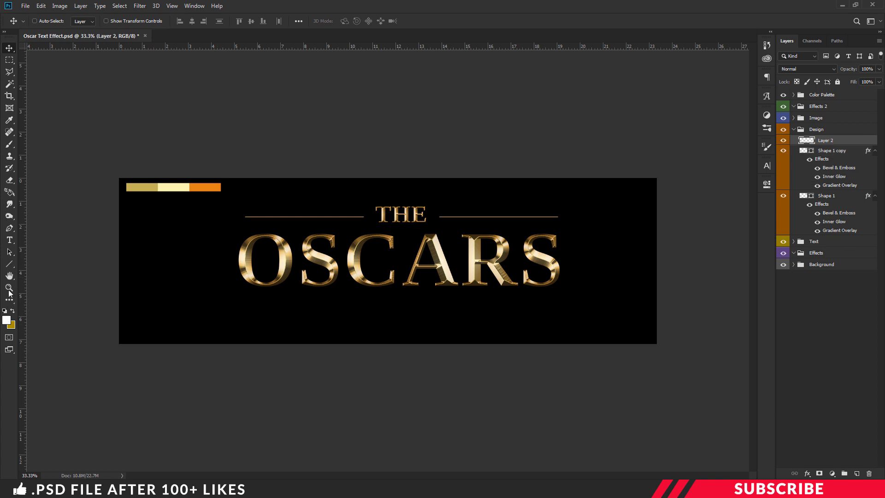
drag(9, 264, 43, 300)
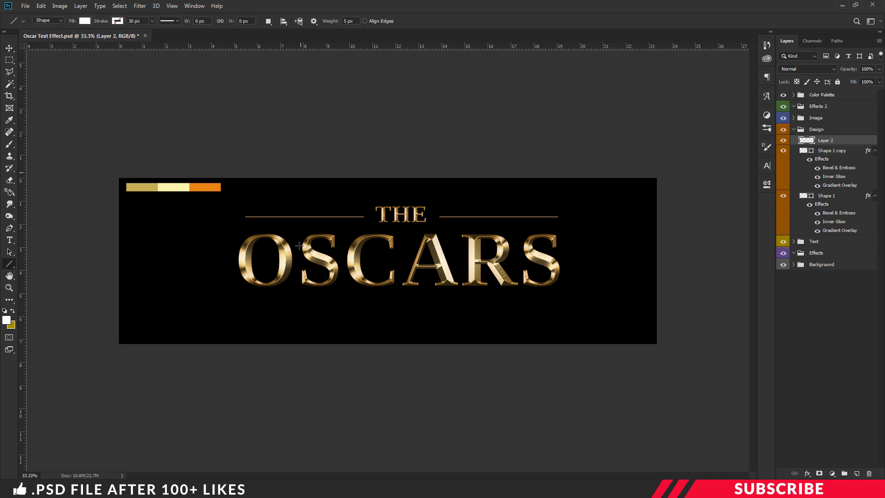
drag(242, 299, 555, 322)
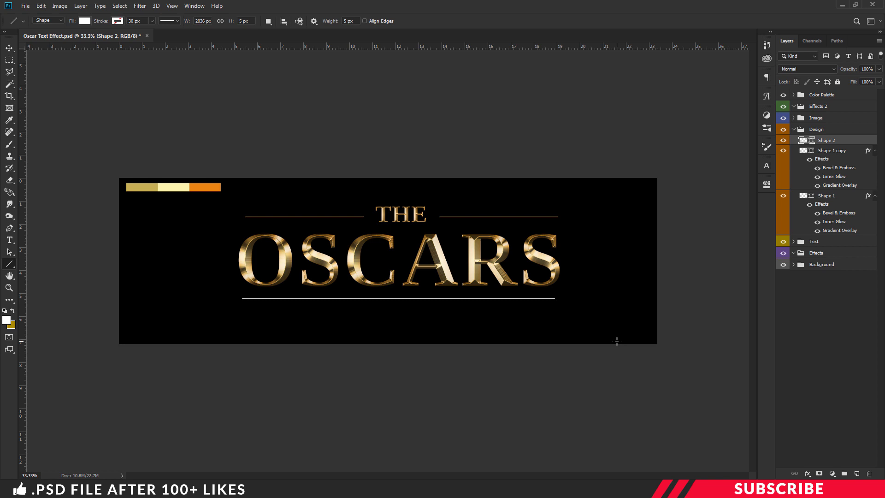
key(ctrl+t)
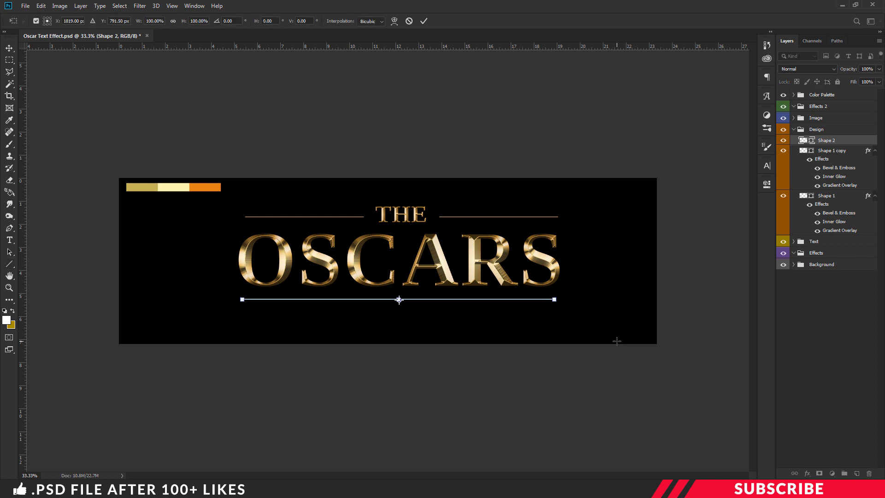
key(Return)
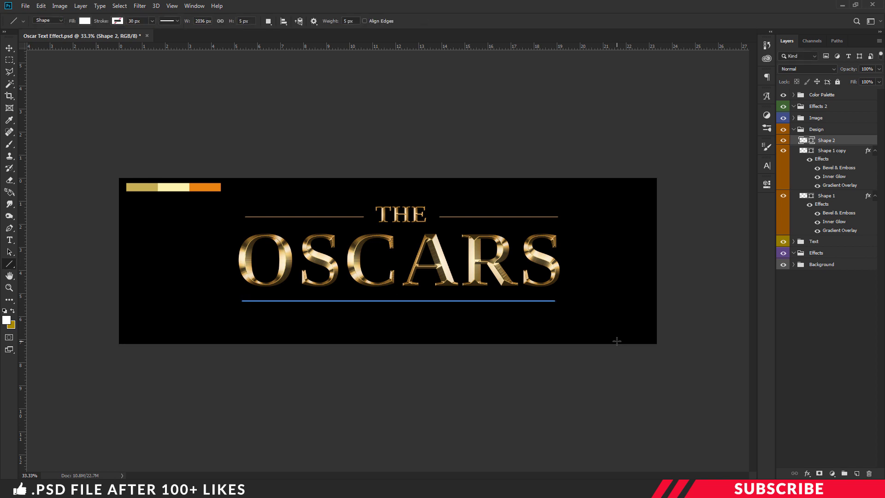
right_click(834, 143)
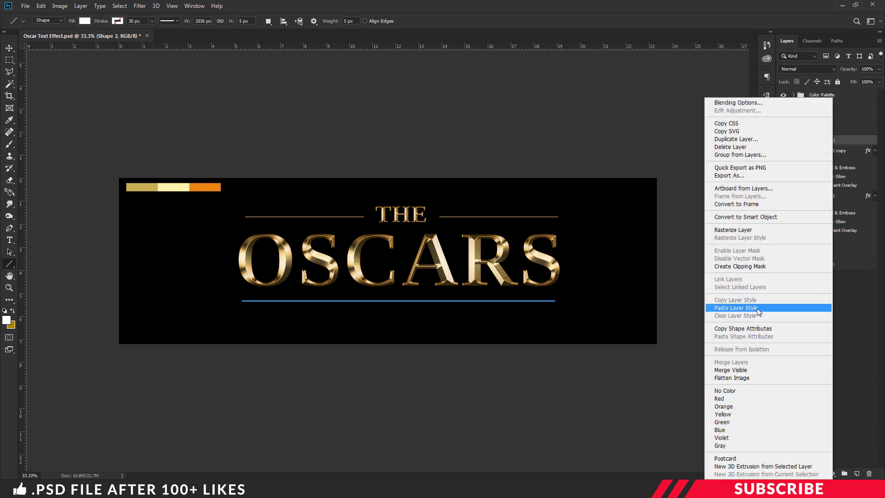
click(757, 308)
Hide the Color Palette swatches and shift the Design and Text groups to the right.
key(Return)
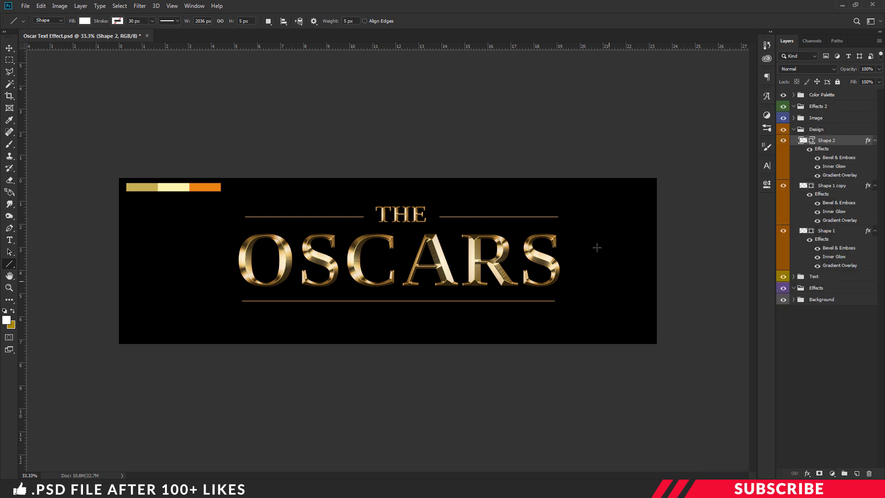
click(795, 130)
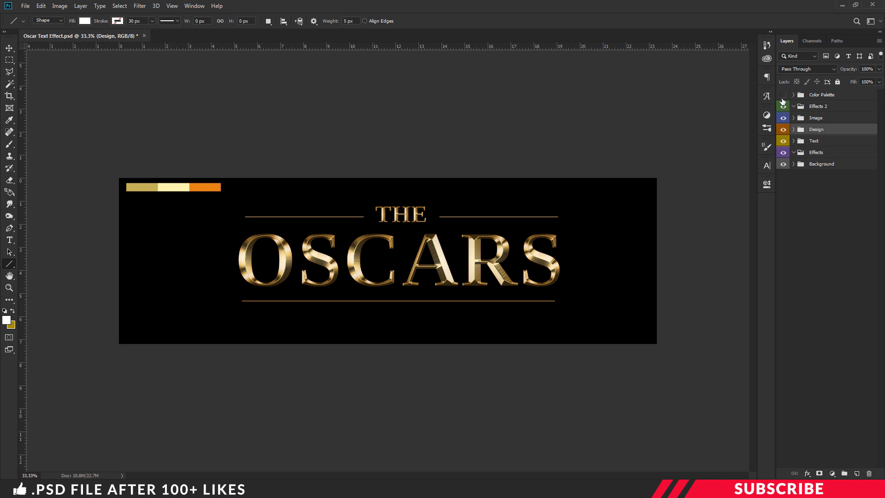
click(783, 97)
shift+click(811, 142)
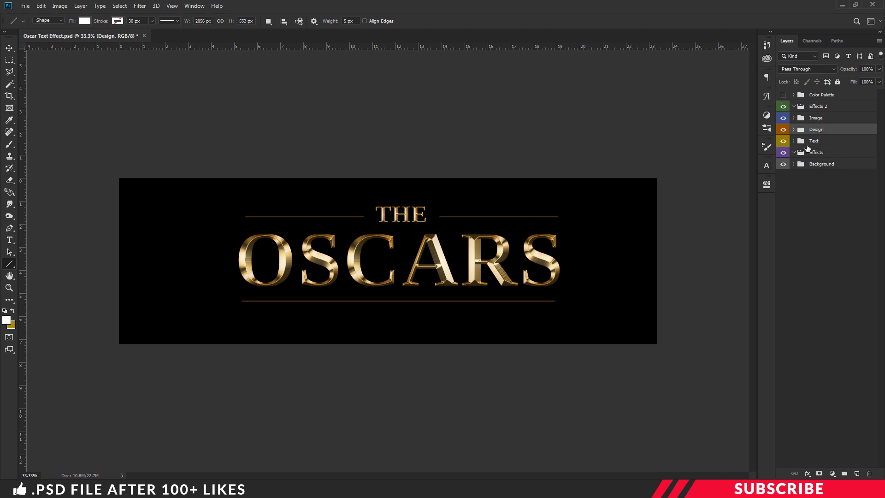
key(v)
drag(484, 272, 539, 272)
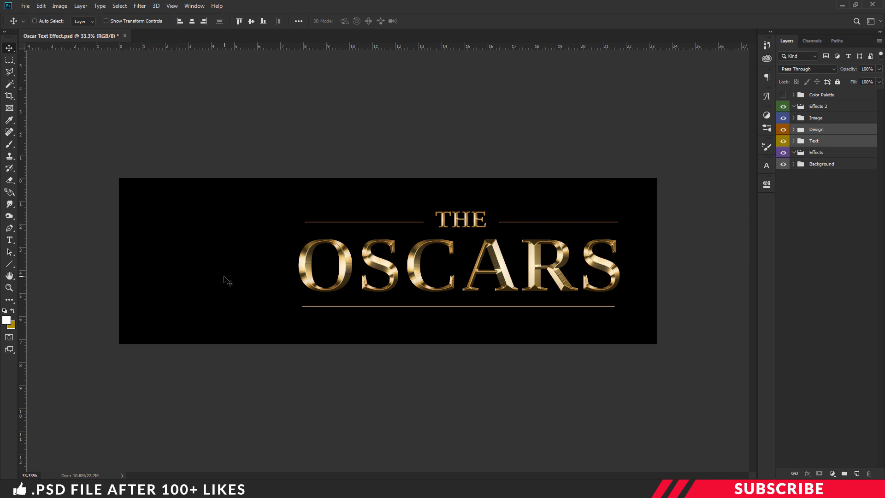
Open Statute.png in Photoshop from the project folder's Open with menu.
key(alt+Tab)
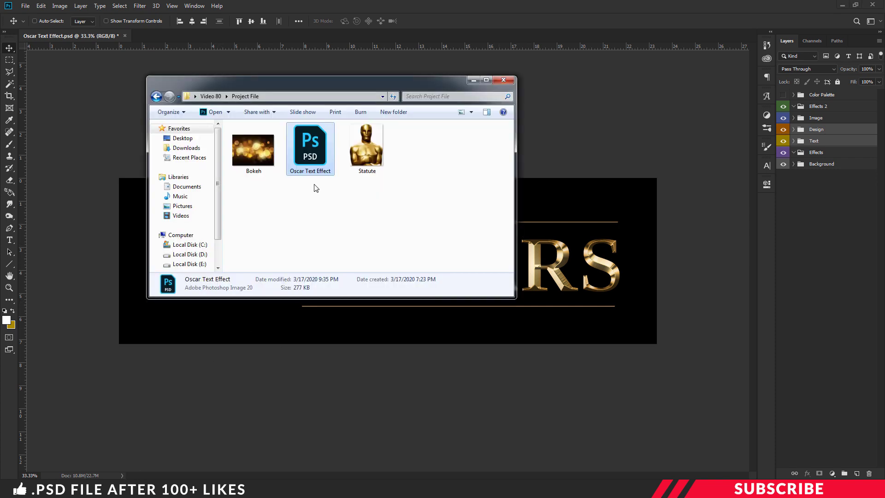
click(368, 145)
right_click(367, 145)
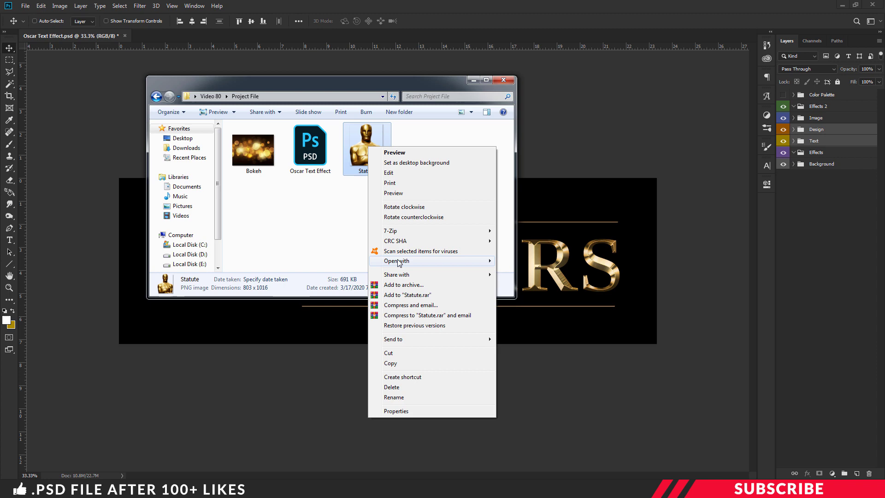
mouse_move(432, 260)
click(512, 260)
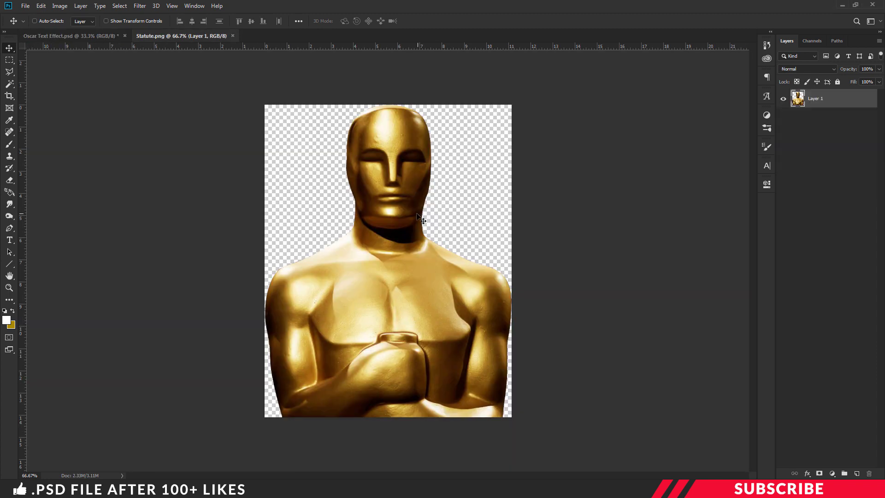
Bring the statue into the banner document and place its layer in the Image group.
drag(207, 39, 182, 83)
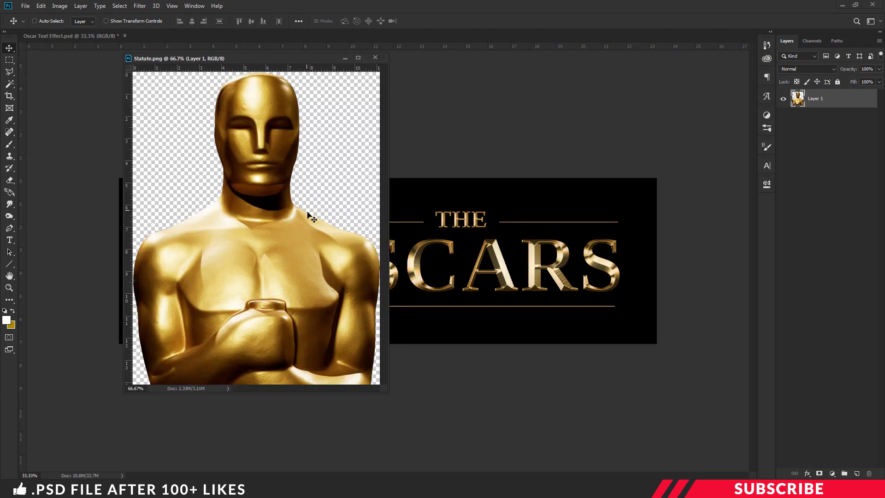
click(428, 245)
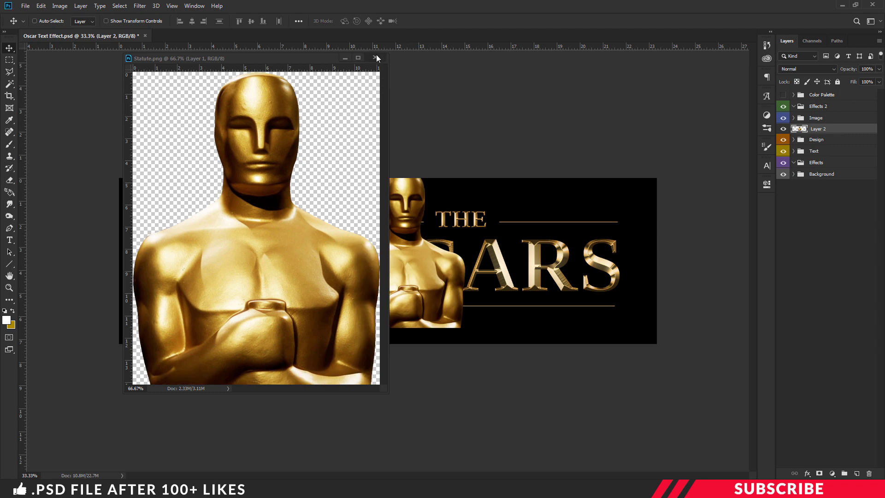
click(375, 57)
mouse_move(818, 131)
mouse_down()
mouse_move(830, 150)
mouse_move(842, 121)
mouse_move(825, 119)
mouse_up()
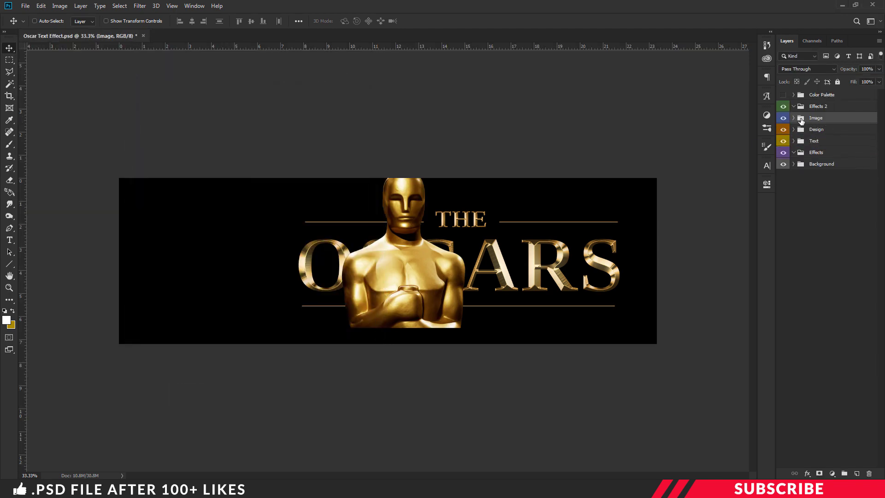
click(793, 118)
click(825, 129)
Transform the statue to sit at the banner's left side, nudged slightly right and down.
key(ctrl+t)
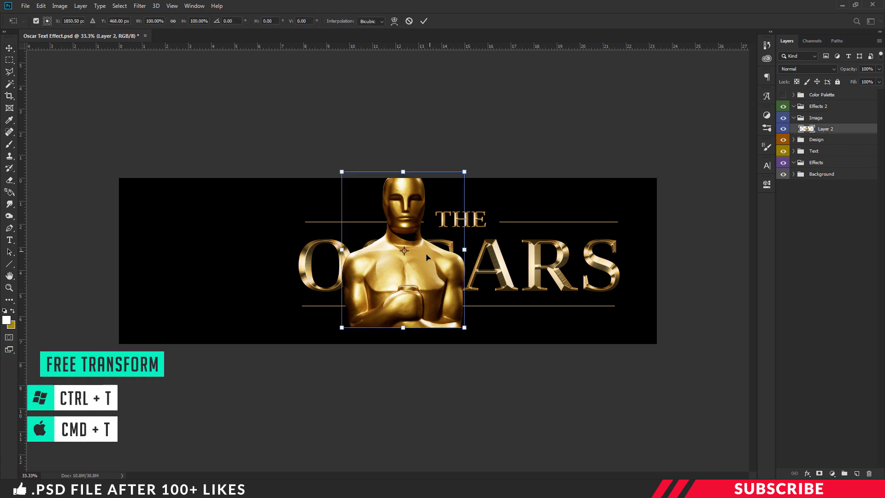
drag(431, 275, 227, 270)
key(shift+Right)
key(shift+Right)
key(shift+Right)
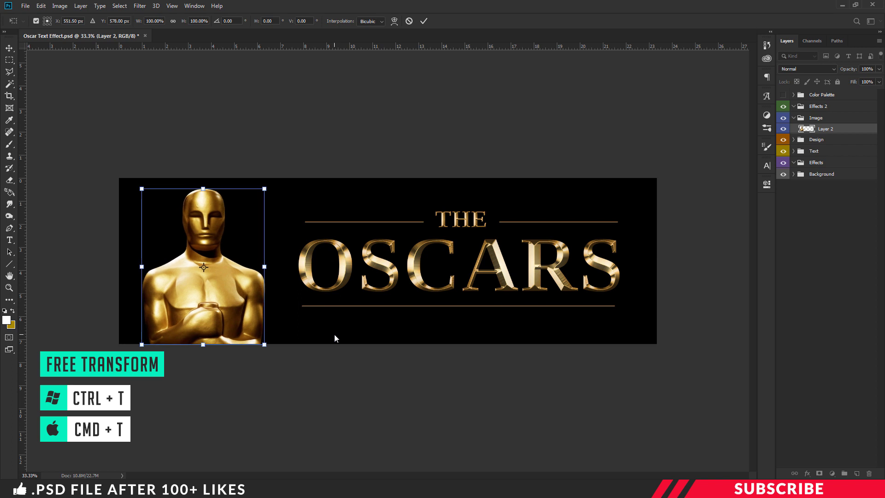
key(Down)
key(Down)
key(Down)
key(Return)
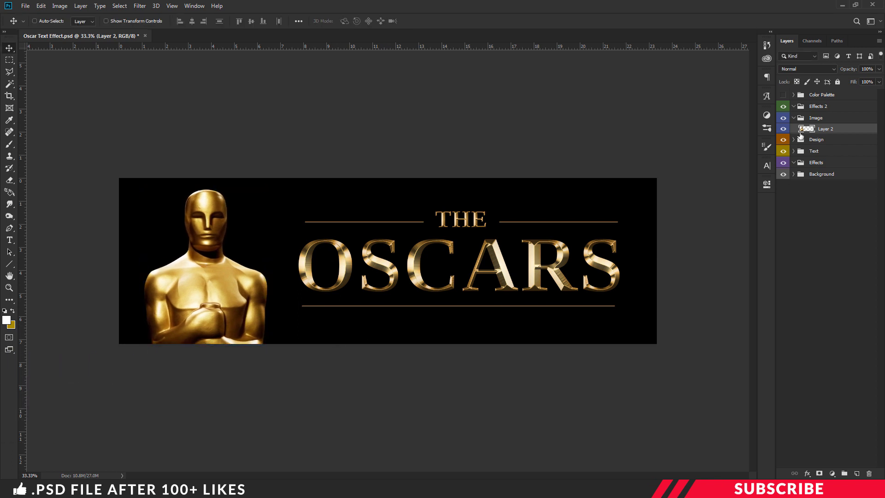
click(793, 118)
click(821, 155)
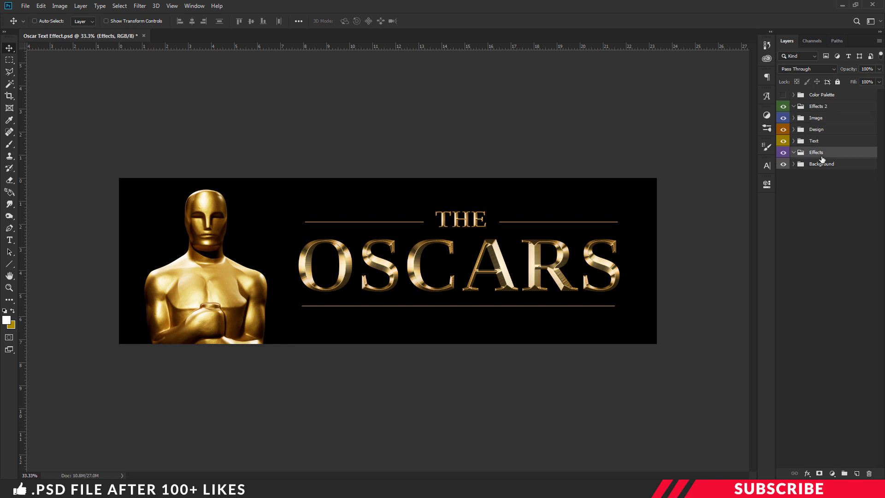
Open Bokeh.jpg in Photoshop from the project folder.
key(alt+Tab)
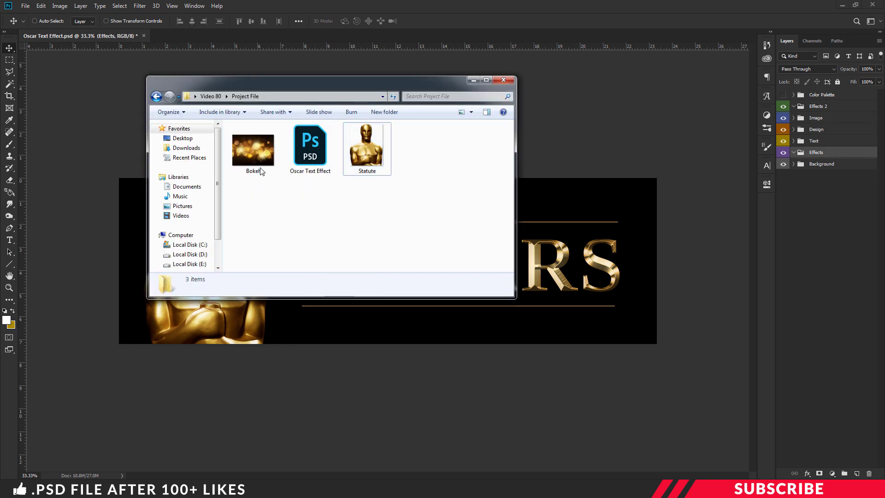
click(253, 152)
right_click(256, 159)
mouse_move(304, 261)
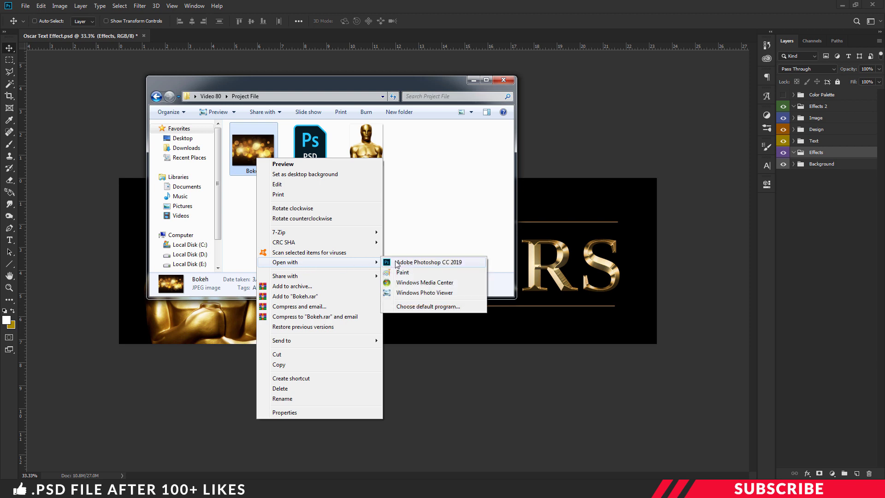
click(399, 261)
Copy the bokeh image into the banner document as Layer 3 in the Effects group.
mouse_move(216, 36)
mouse_down()
mouse_move(205, 70)
mouse_move(216, 53)
mouse_up()
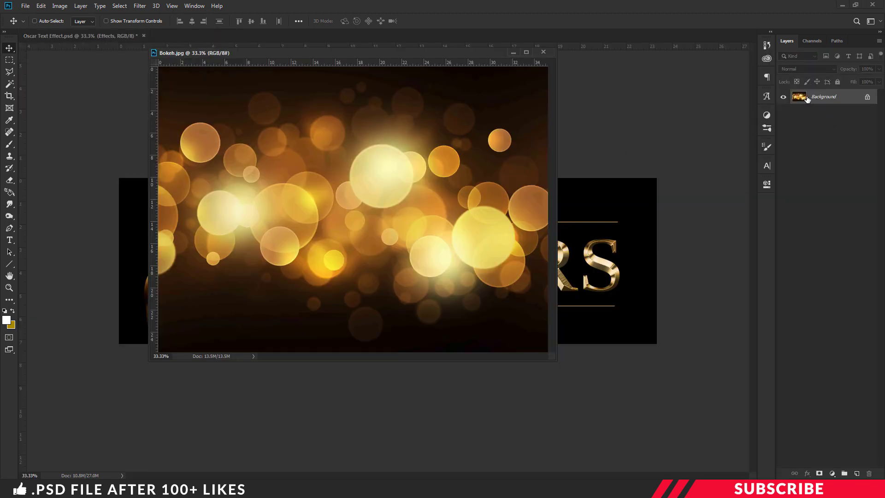
drag(477, 182, 496, 175)
click(544, 52)
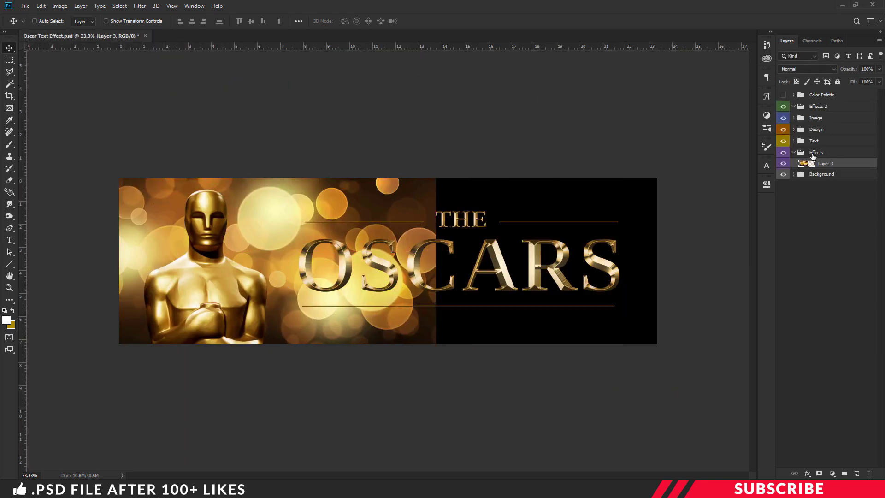
click(783, 153)
click(783, 153)
Rotate the bokeh layer 90° counter-clockwise with Free Transform.
key(ctrl+t)
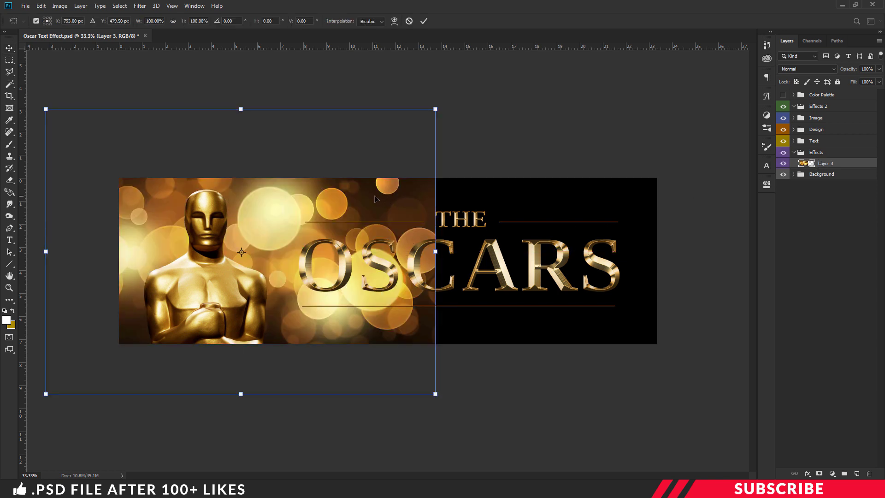
right_click(376, 199)
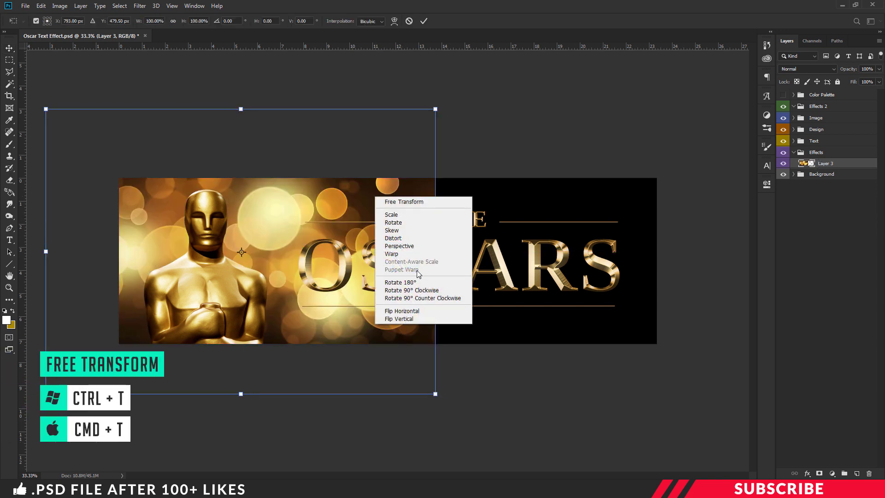
click(422, 299)
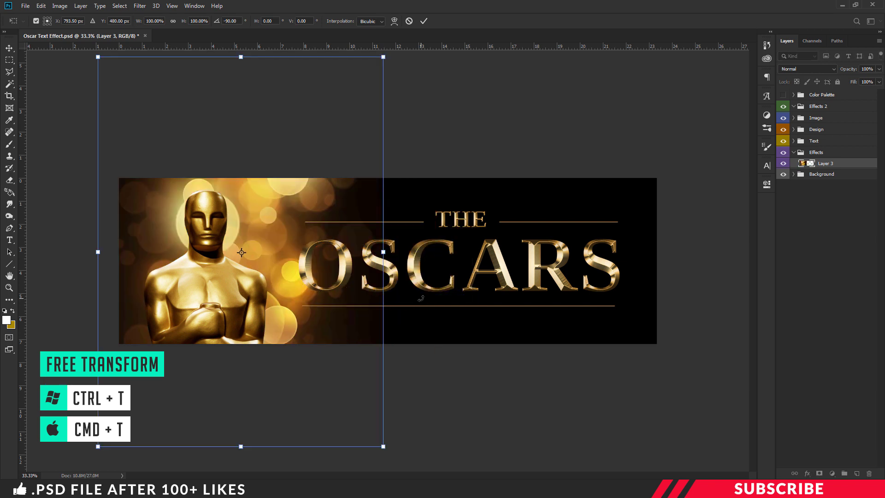
key(ctrl+minus)
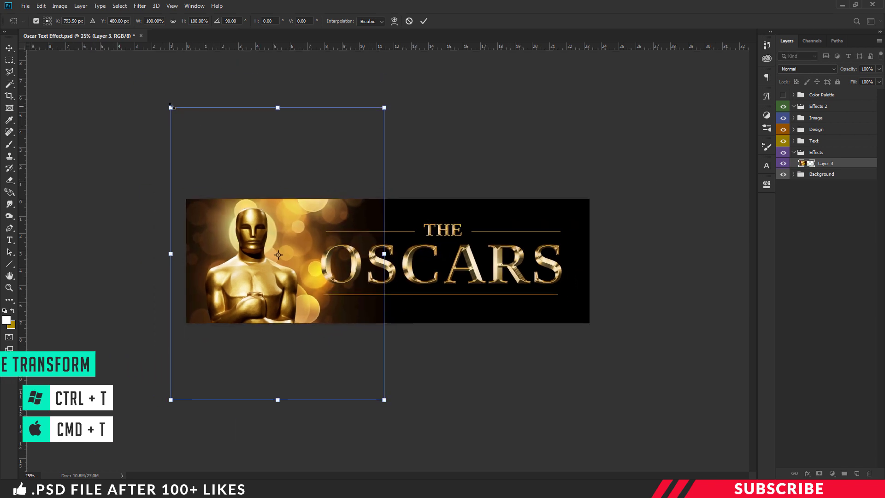
Shrink the bokeh behind the statue at the left and set its blend mode to Screen.
drag(170, 107, 216, 145)
drag(253, 187, 265, 204)
drag(322, 281, 219, 242)
drag(280, 361, 257, 329)
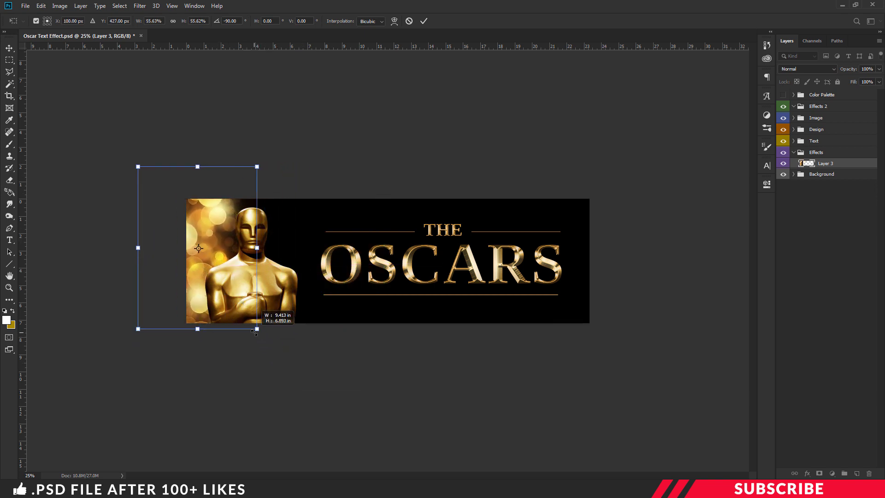
drag(238, 300, 236, 310)
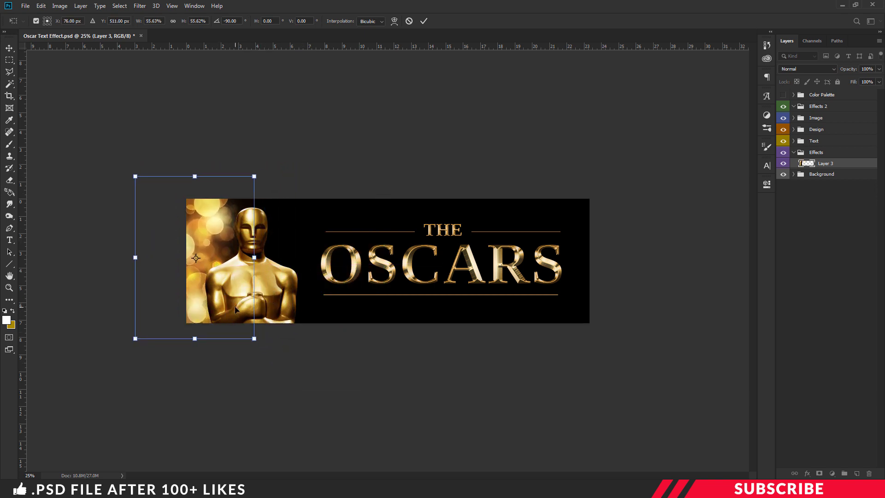
key(ctrl+plus)
key(Return)
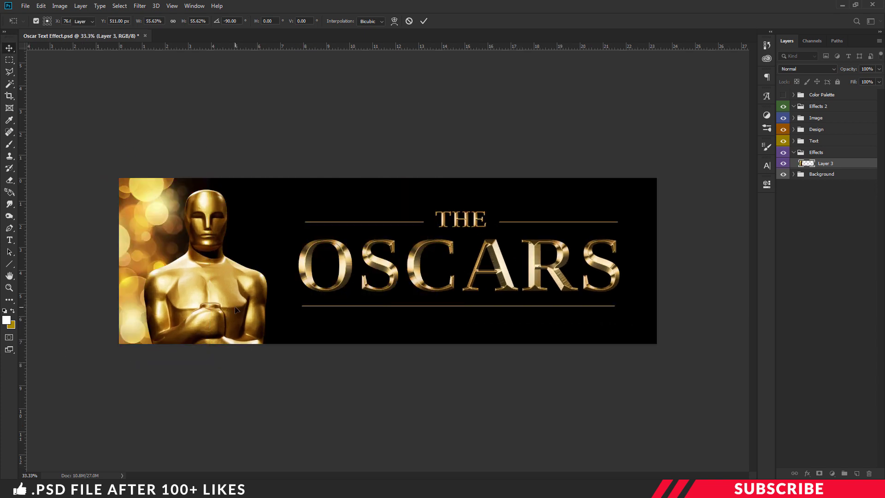
click(830, 70)
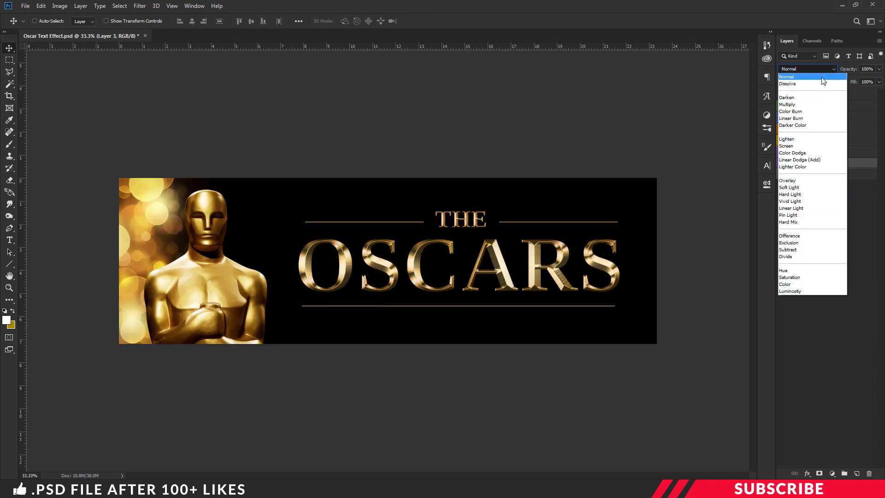
click(795, 146)
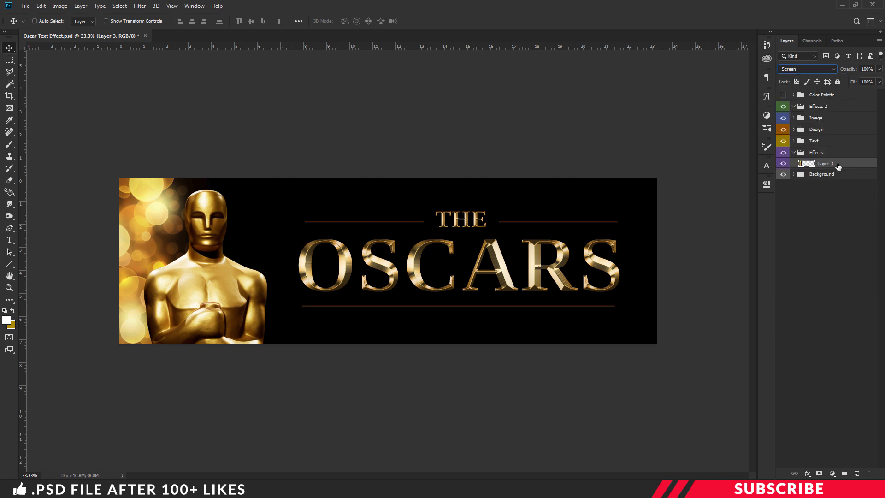
Add a new Layer 4 inside the Effects 2 group with Screen blending.
click(793, 152)
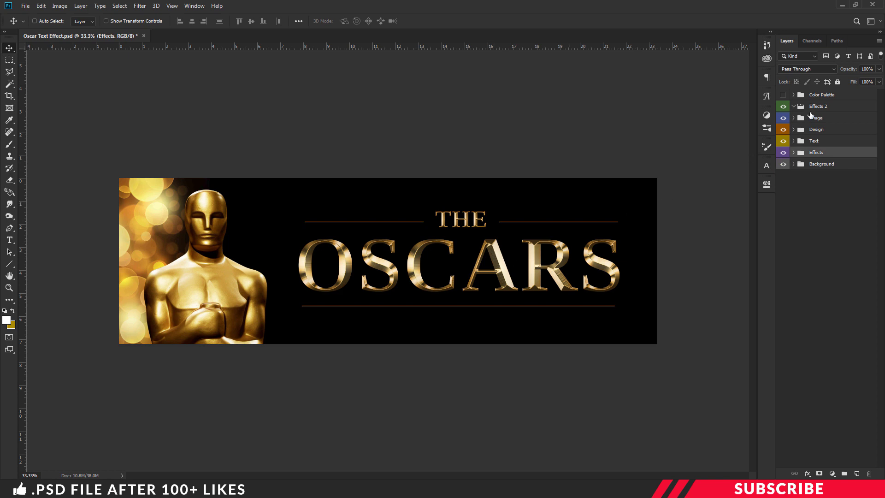
click(834, 107)
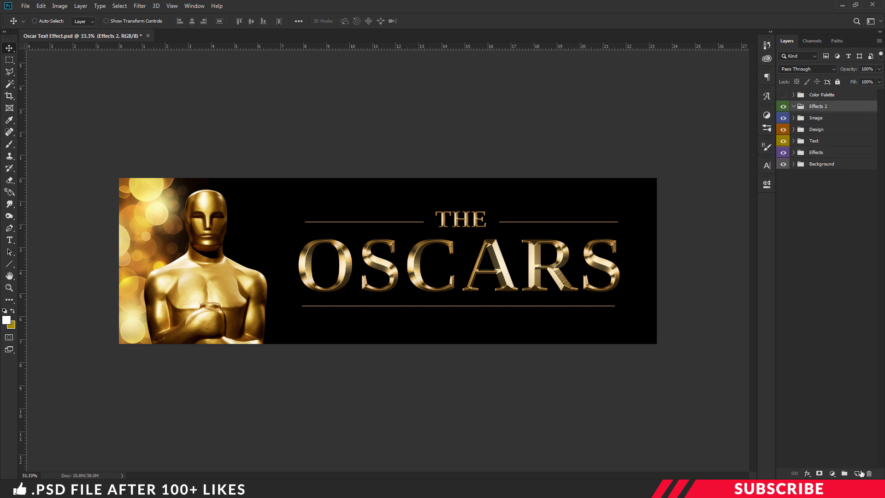
click(857, 473)
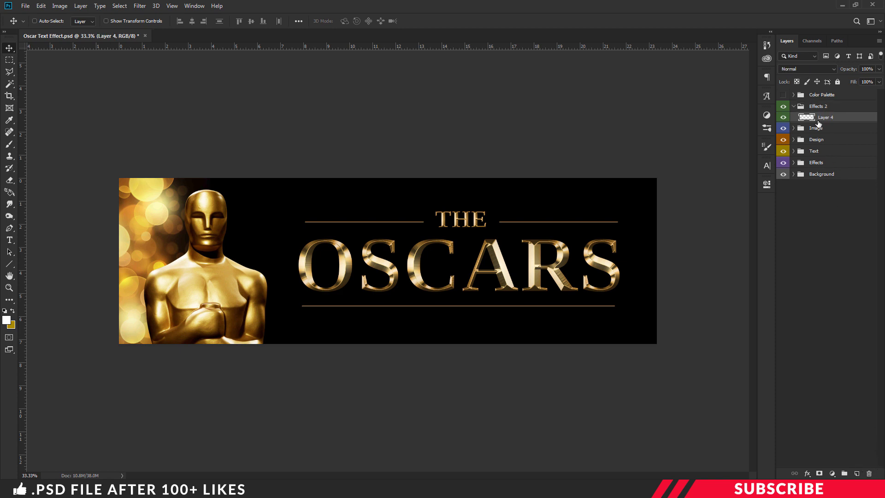
click(821, 70)
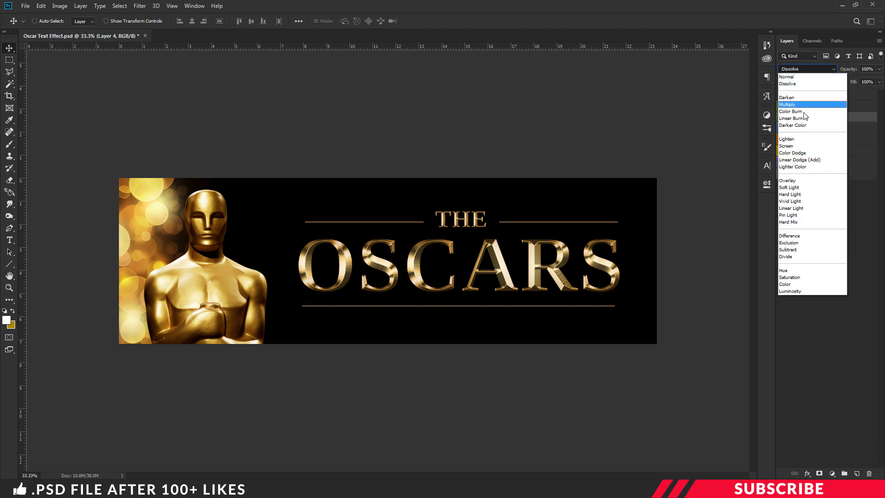
click(796, 147)
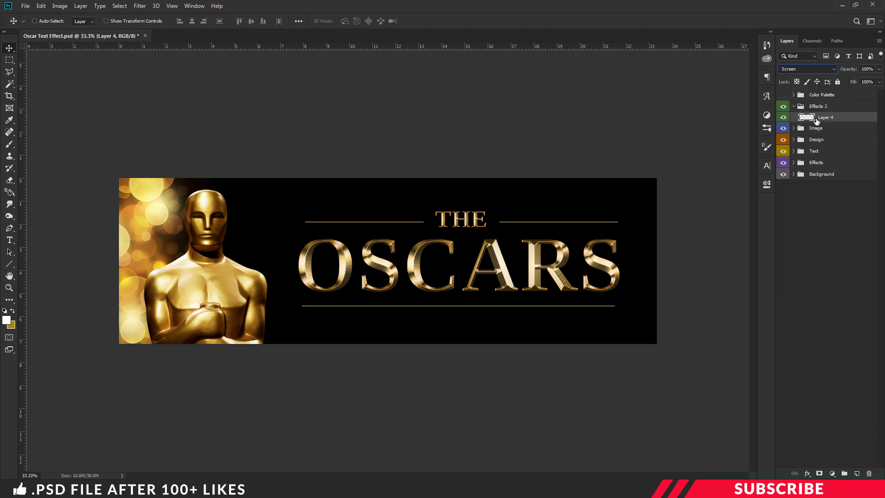
Set the foreground colour to the orange palette swatch, then hide the Color Palette.
click(783, 95)
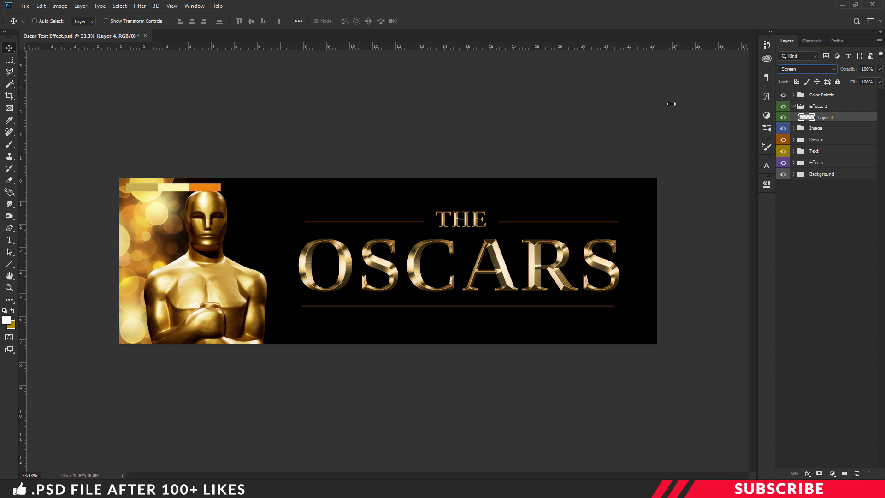
click(6, 319)
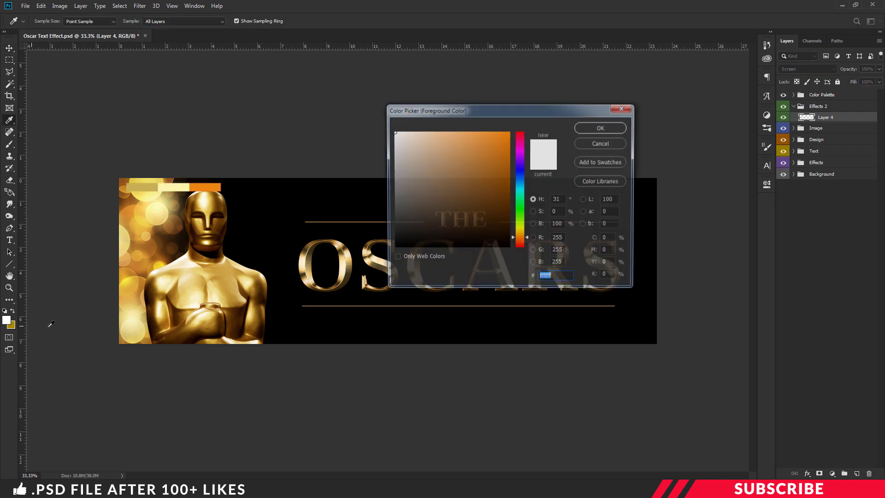
click(212, 184)
click(600, 128)
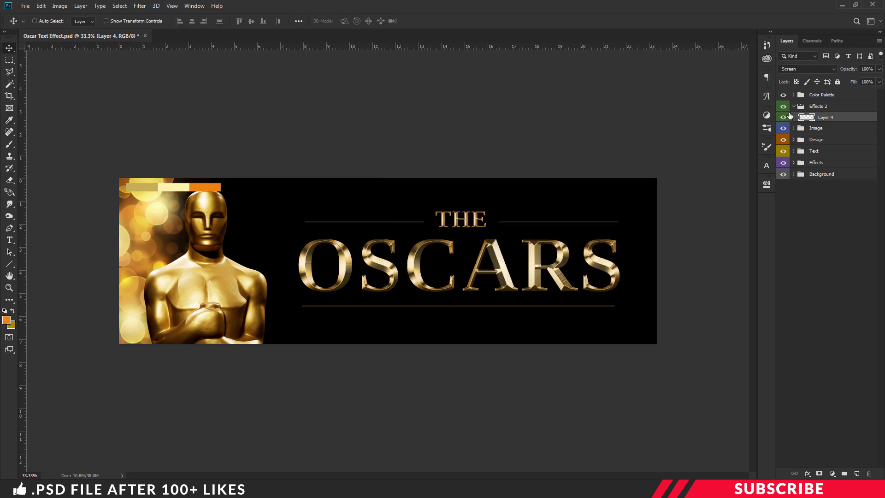
click(783, 96)
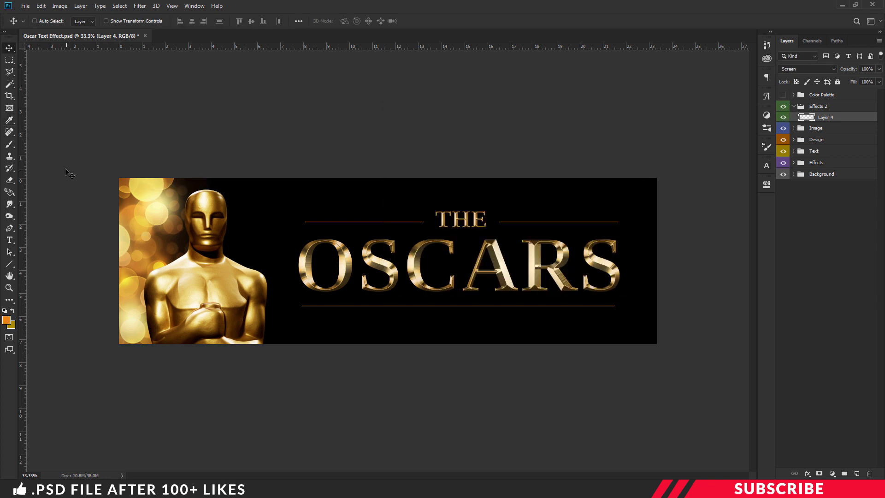
Paint orange glows below the OSCARS text and top edge with a 1400 px Soft Round brush, 40% flow.
key(b)
right_click(10, 144)
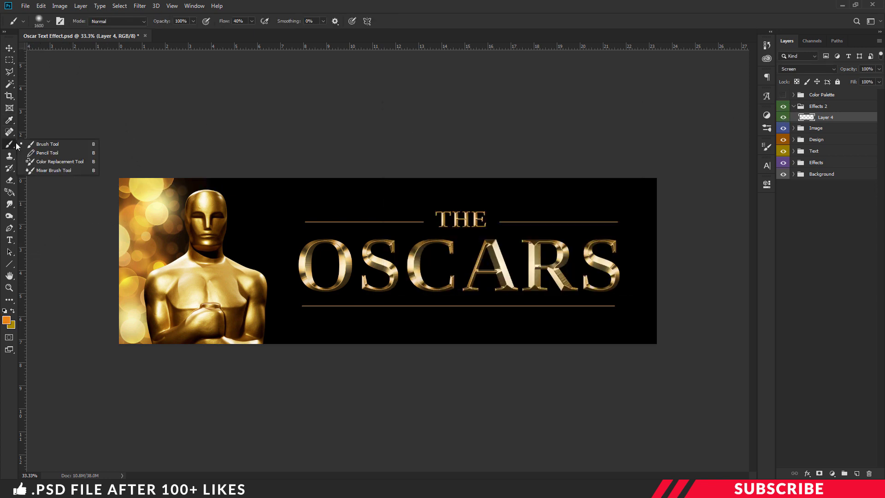
click(40, 144)
click(48, 21)
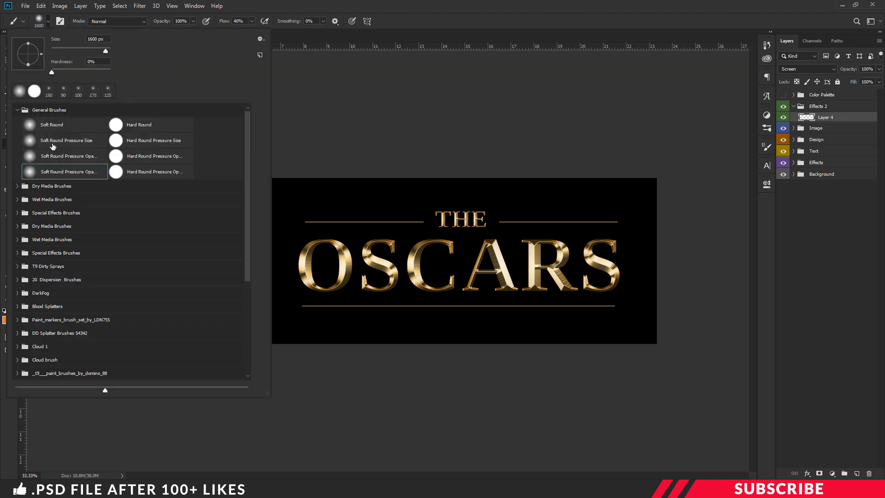
click(62, 175)
click(252, 25)
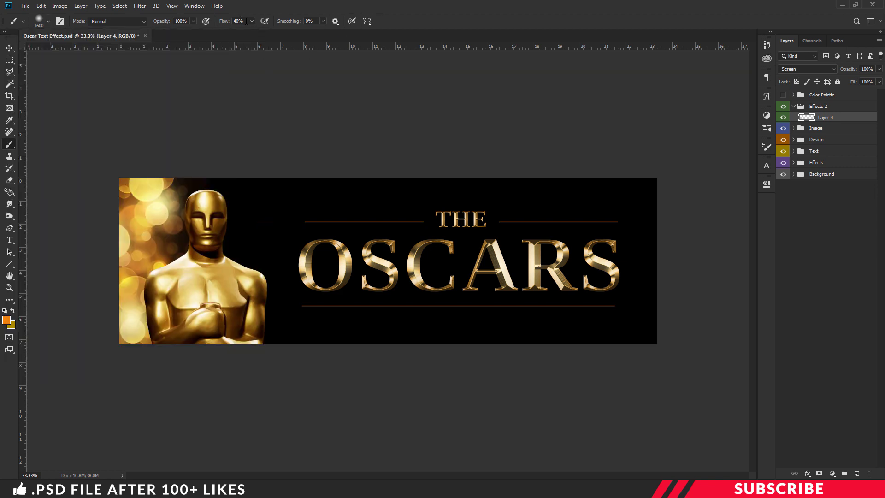
click(246, 20)
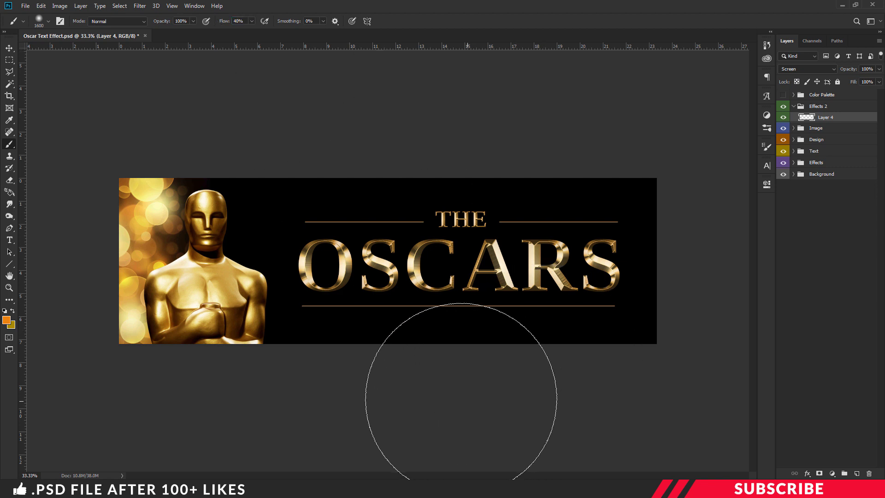
key(bracketleft)
key(bracketleft)
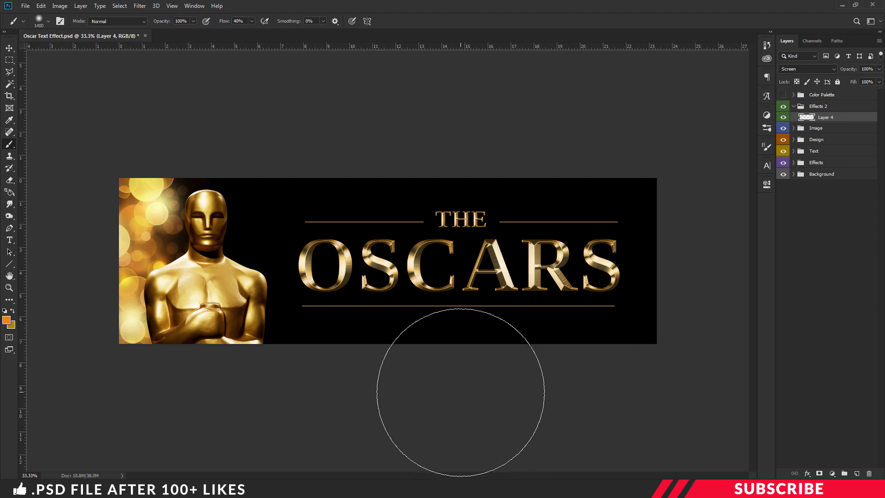
click(460, 397)
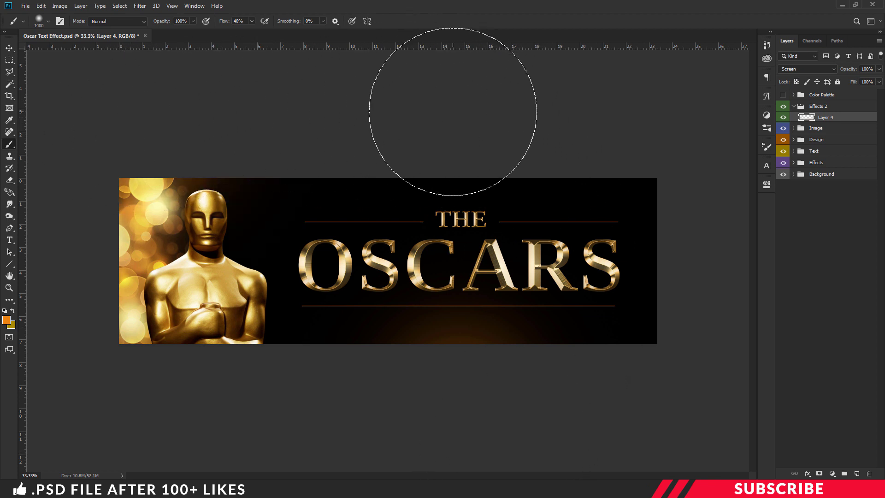
click(453, 112)
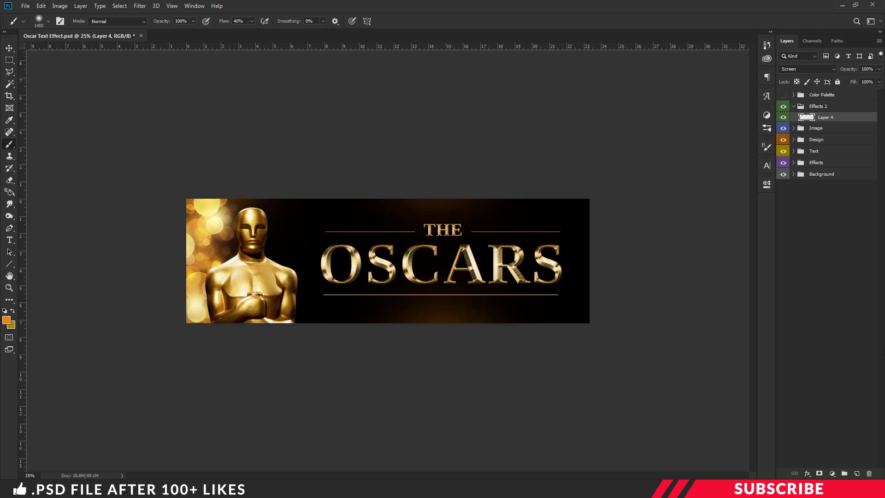
click(10, 48)
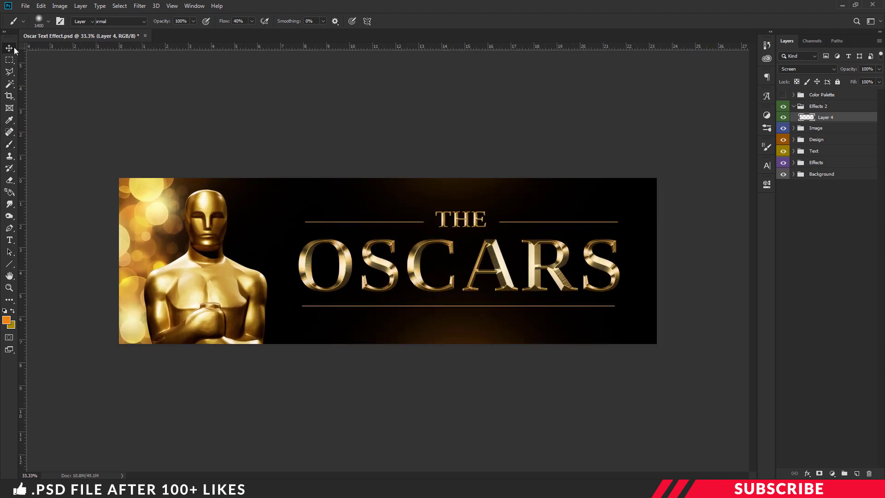